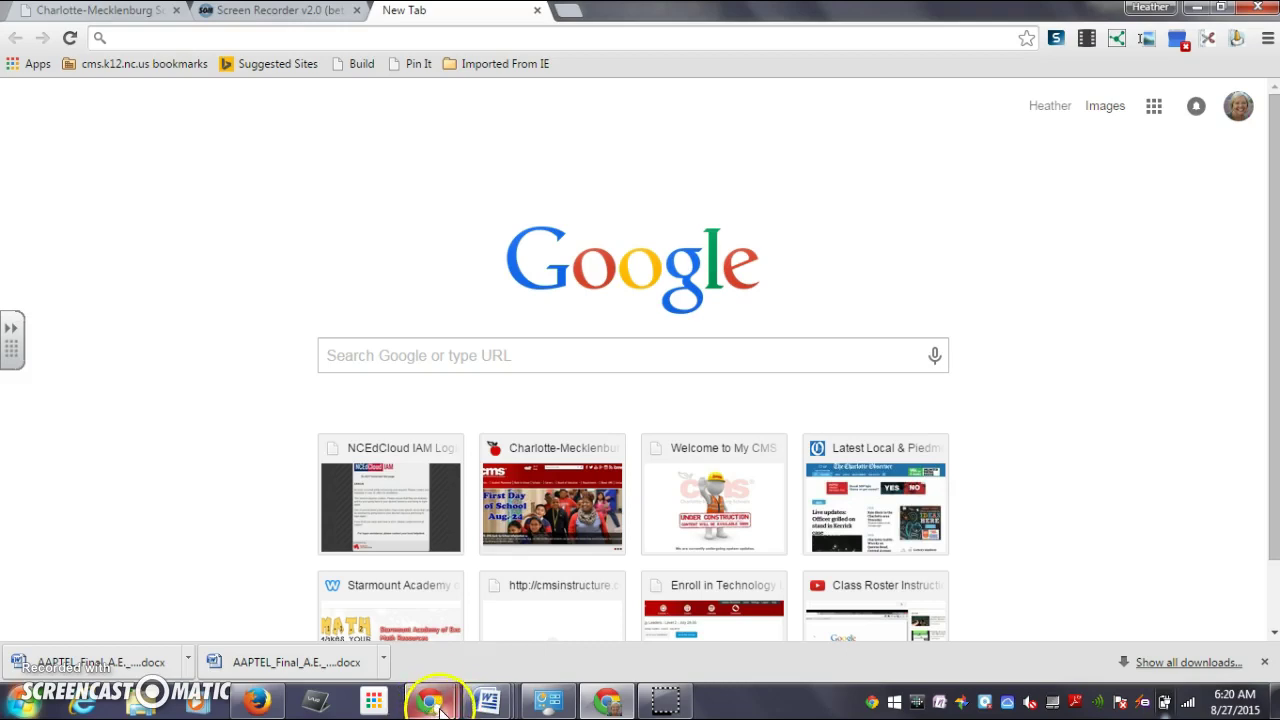
Open Google Drive from the Google apps on the new tab page
mouse_move(432, 708)
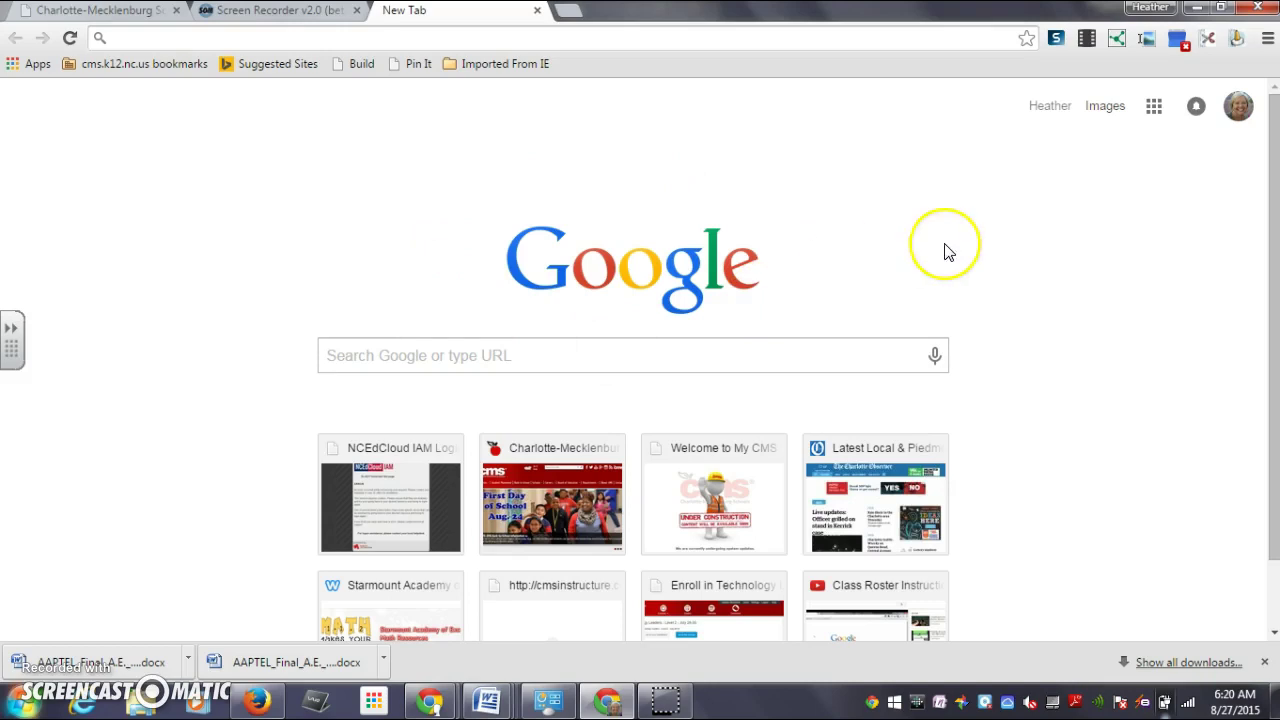
left_click(1154, 108)
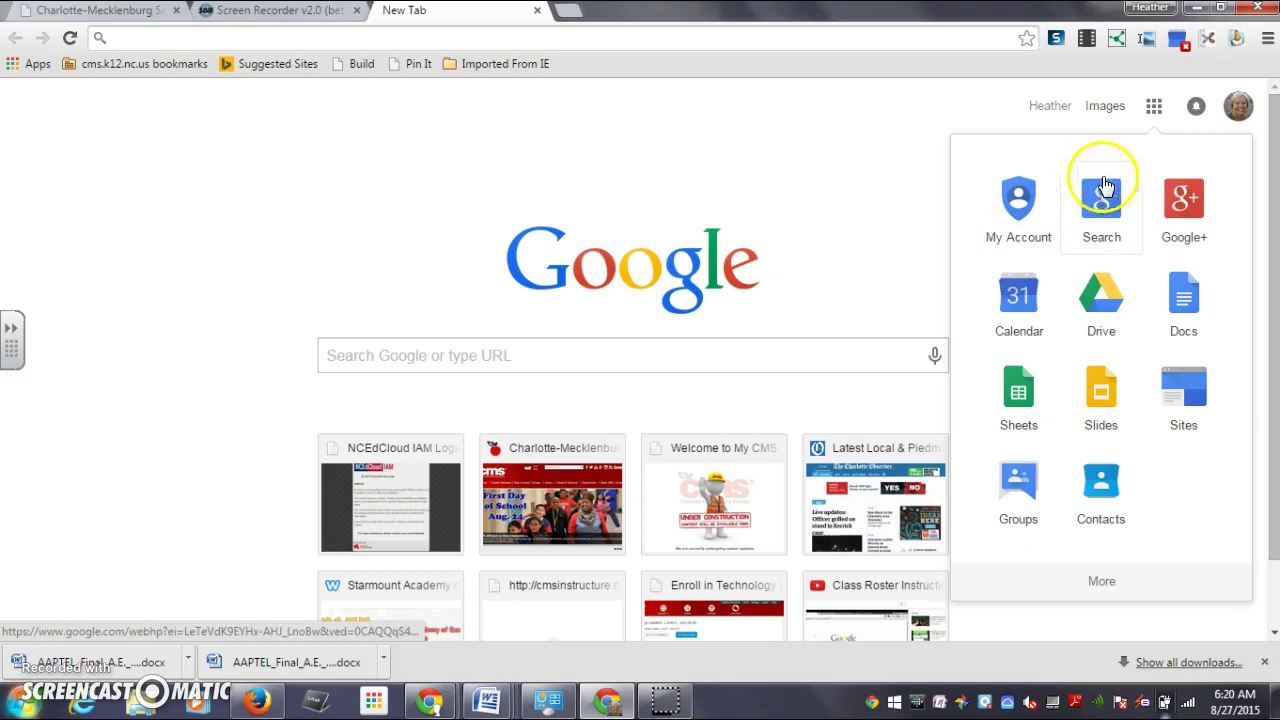
left_click(1102, 298)
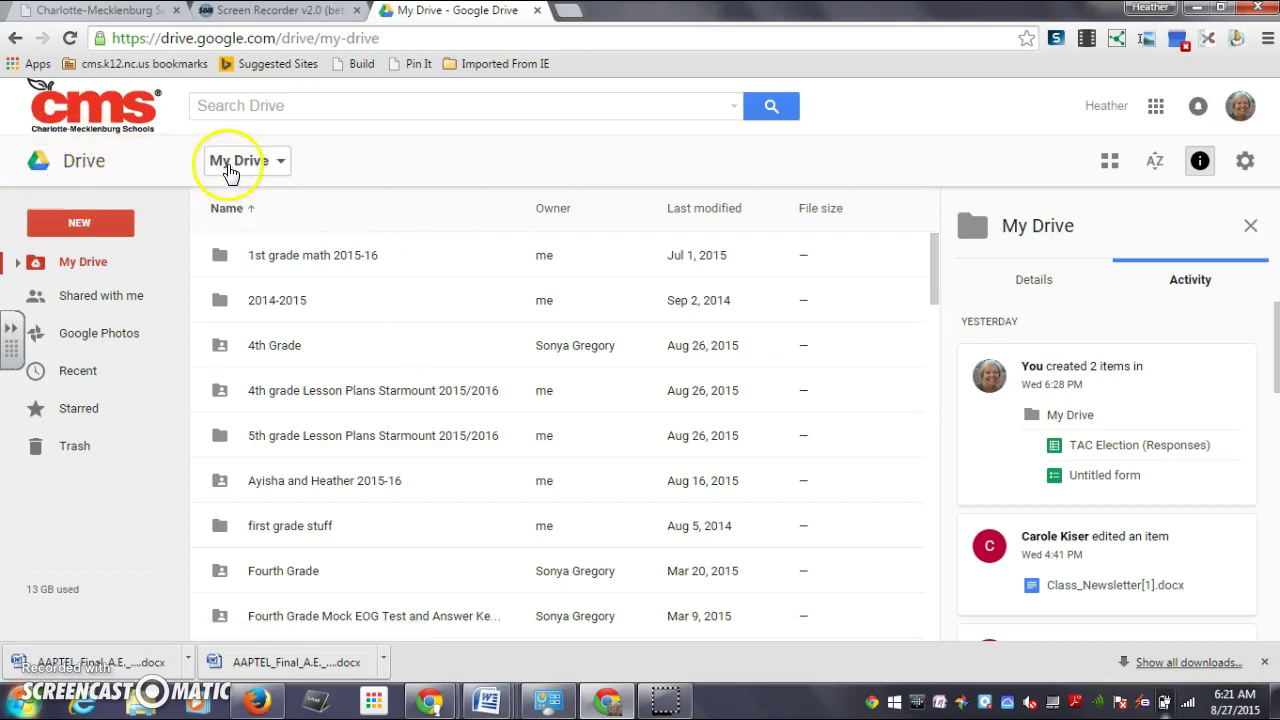
Create a blank Google Docs document from My Drive and close it
left_click(119, 231)
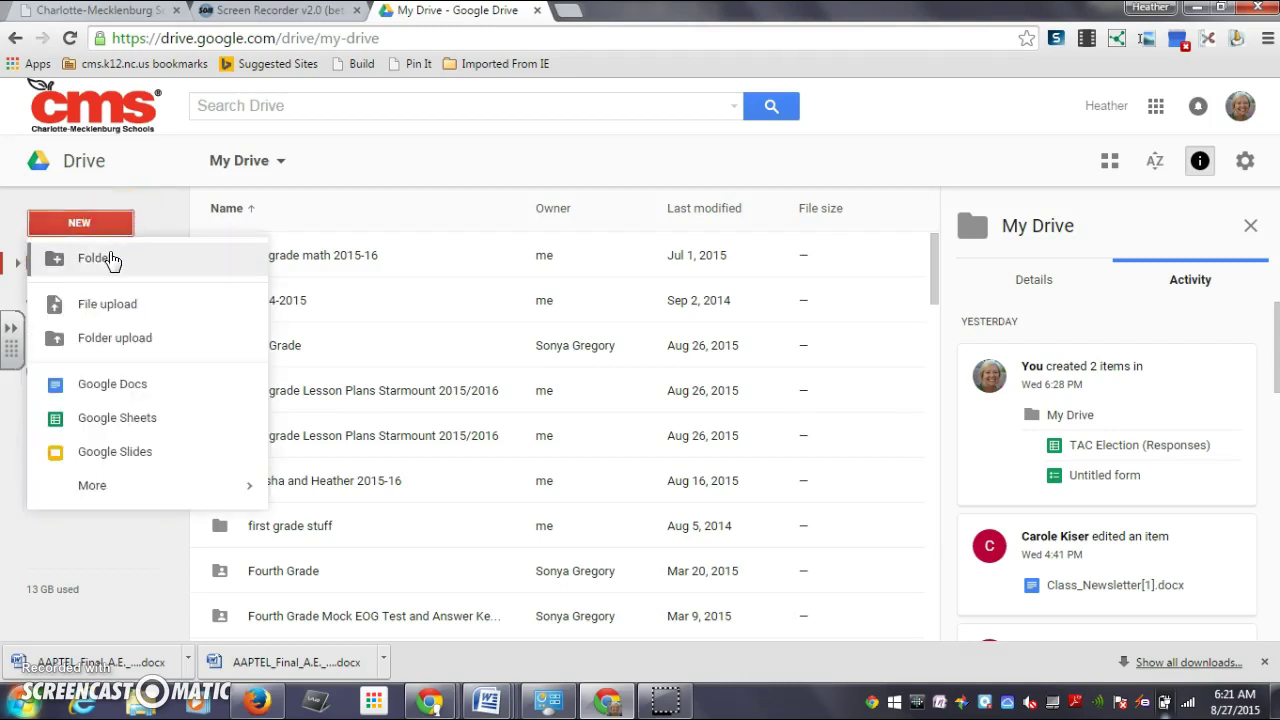
left_click(133, 307)
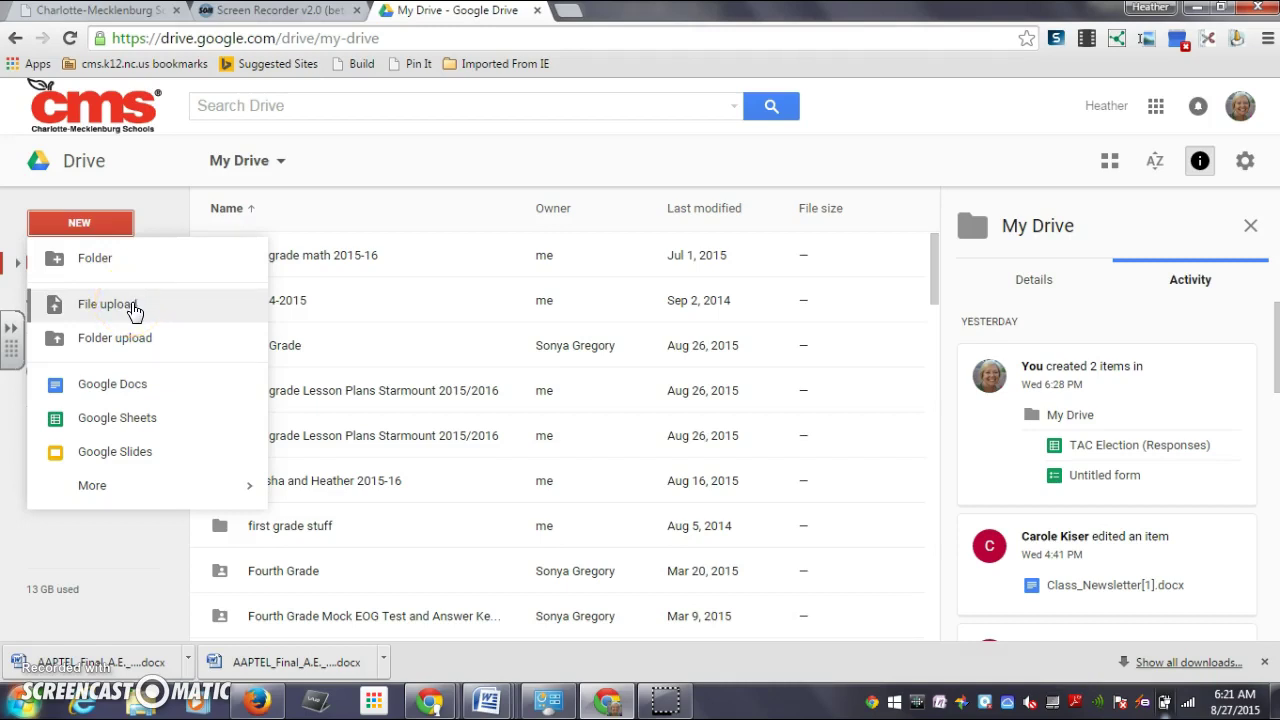
left_click(147, 345)
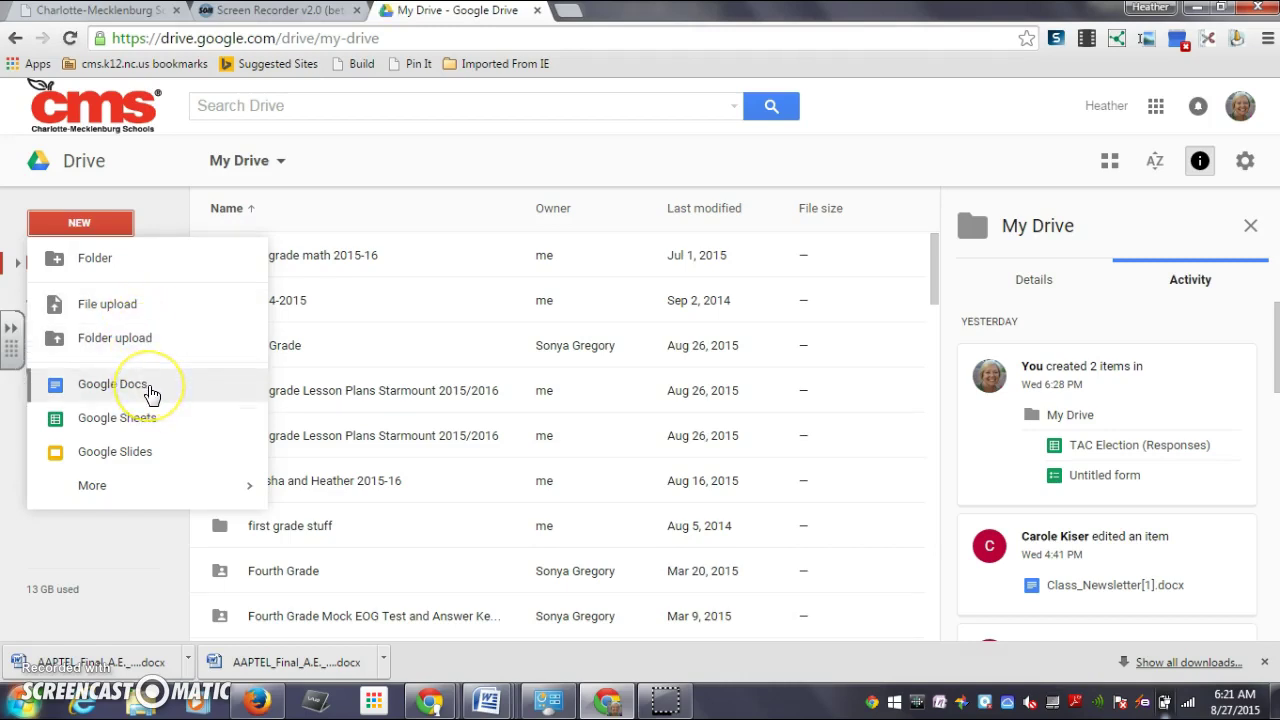
left_click(150, 392)
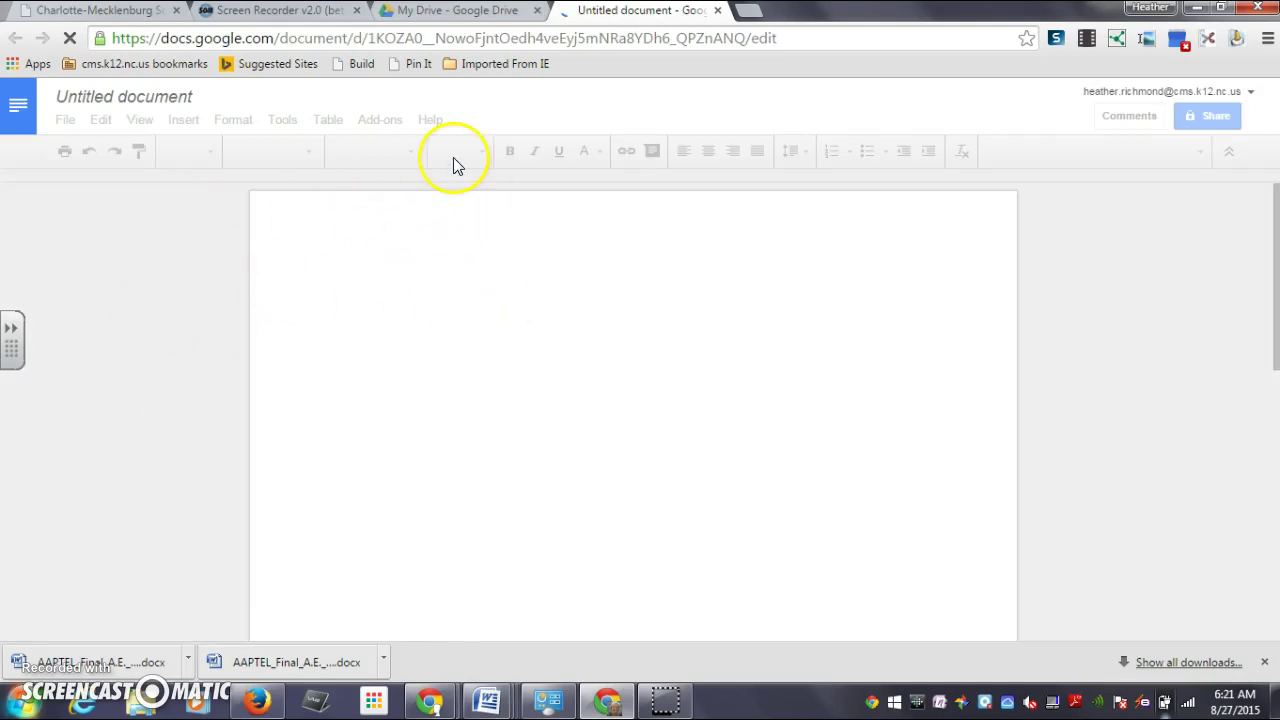
left_click(718, 10)
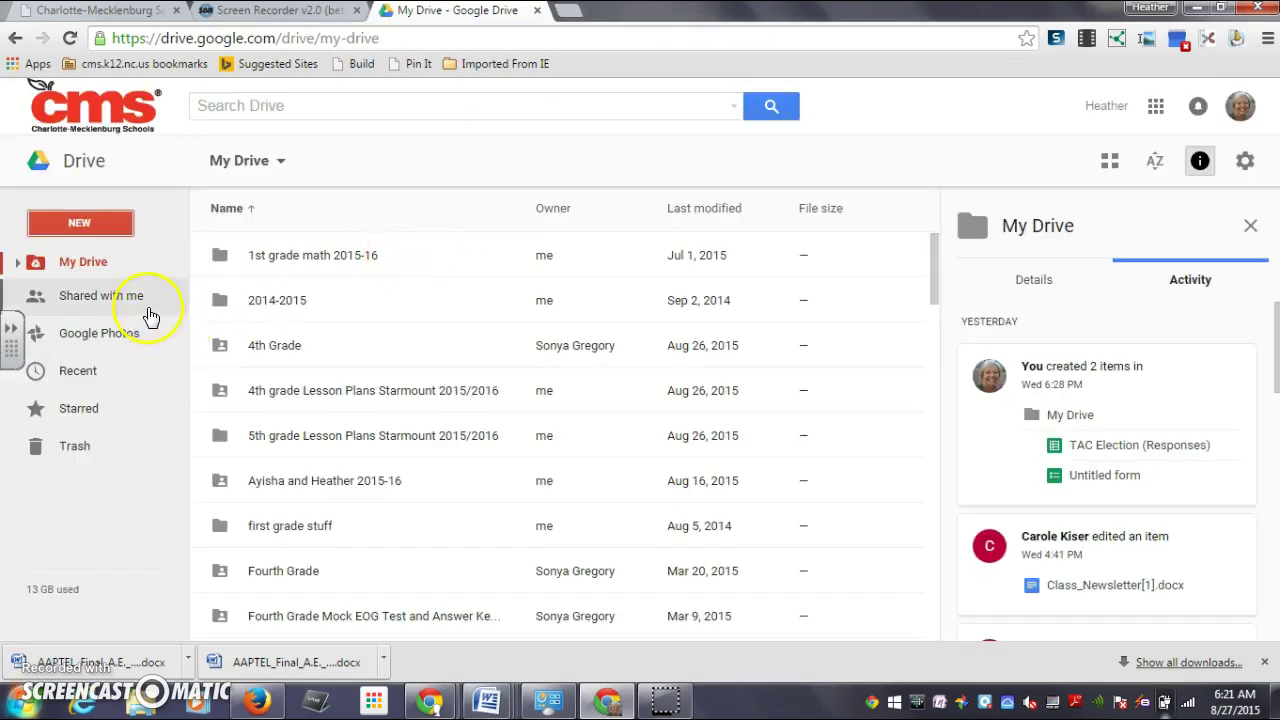
Create a blank Google Sheets spreadsheet from My Drive and close it
left_click(86, 226)
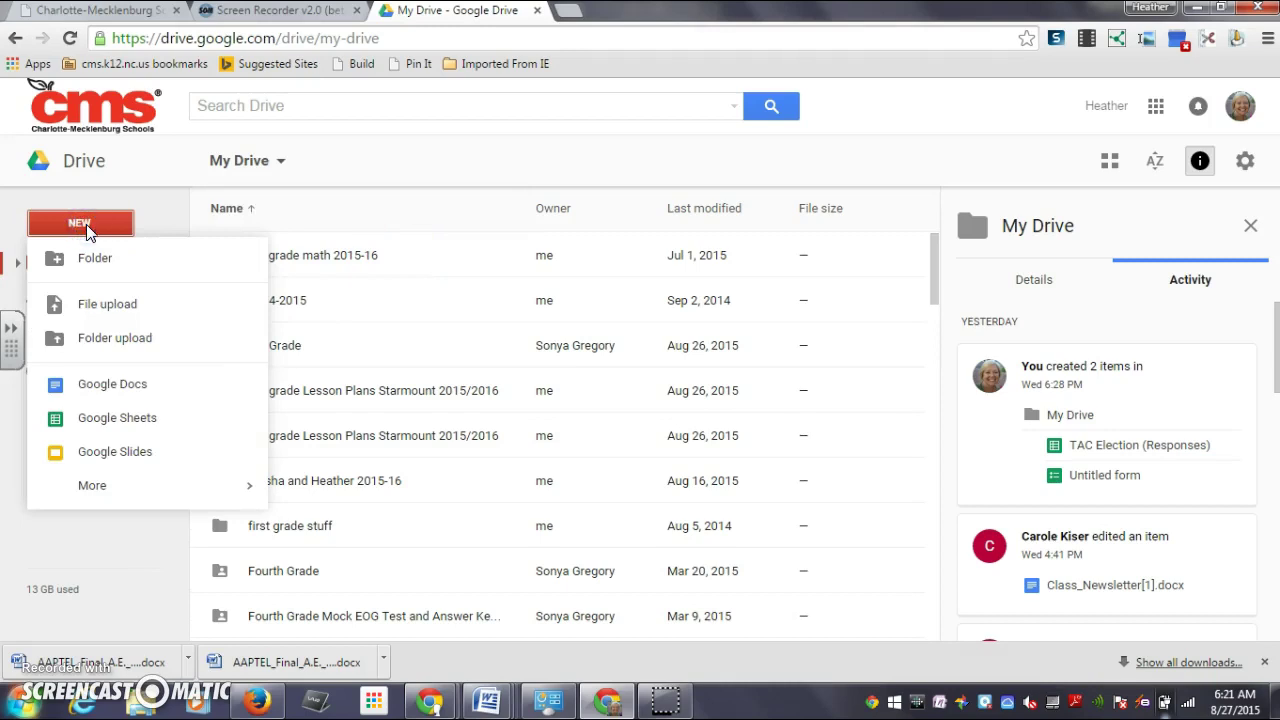
left_click(131, 420)
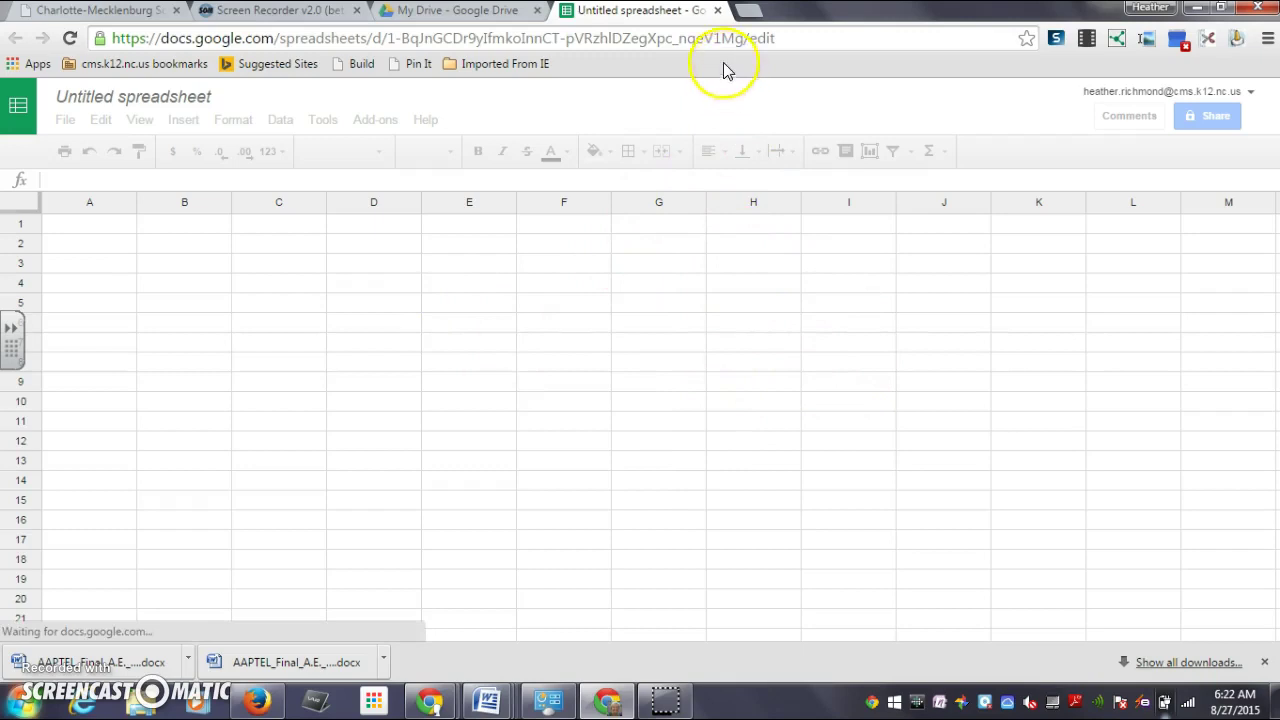
left_click(719, 11)
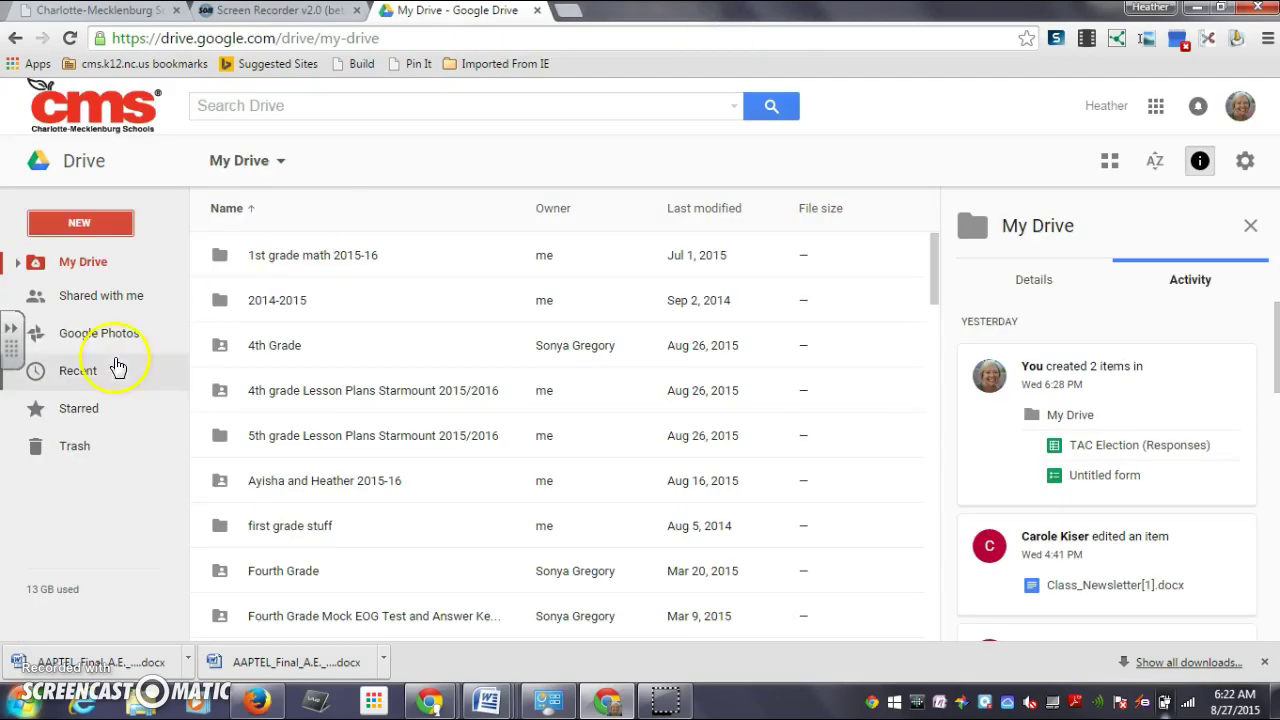
Create a new Google Slides presentation from My Drive and close it without choosing a theme
left_click(87, 224)
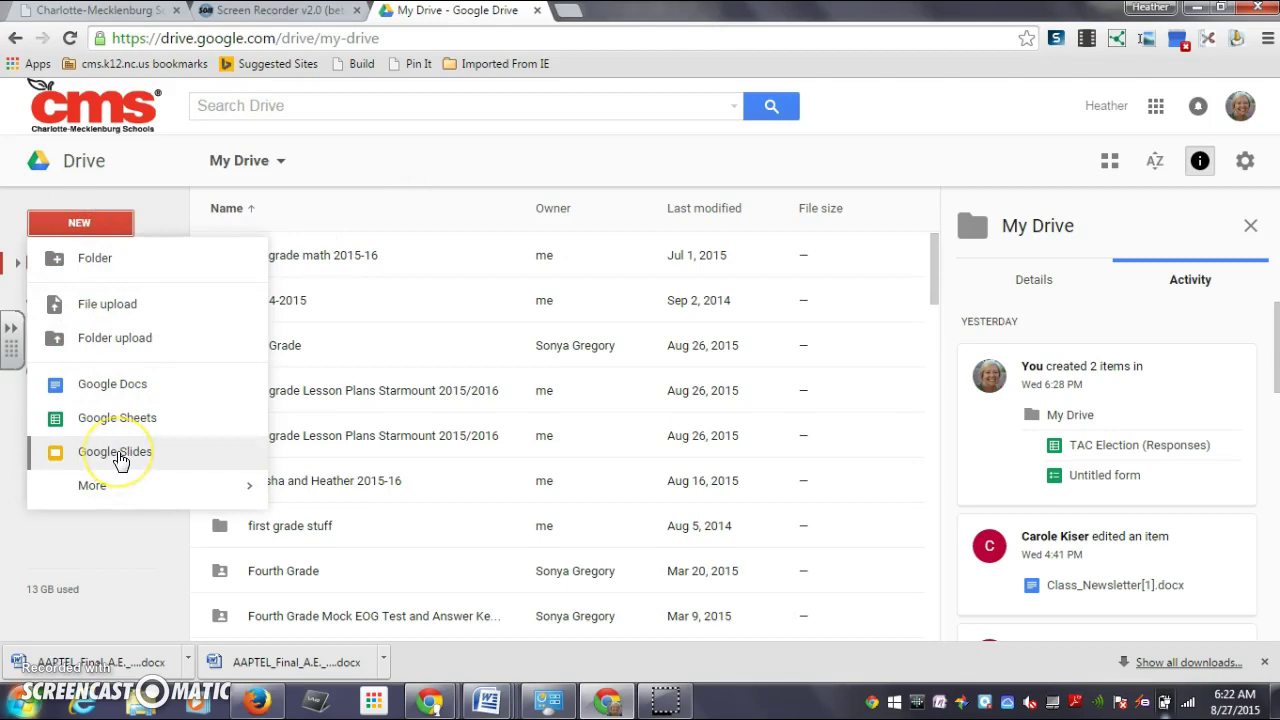
left_click(118, 455)
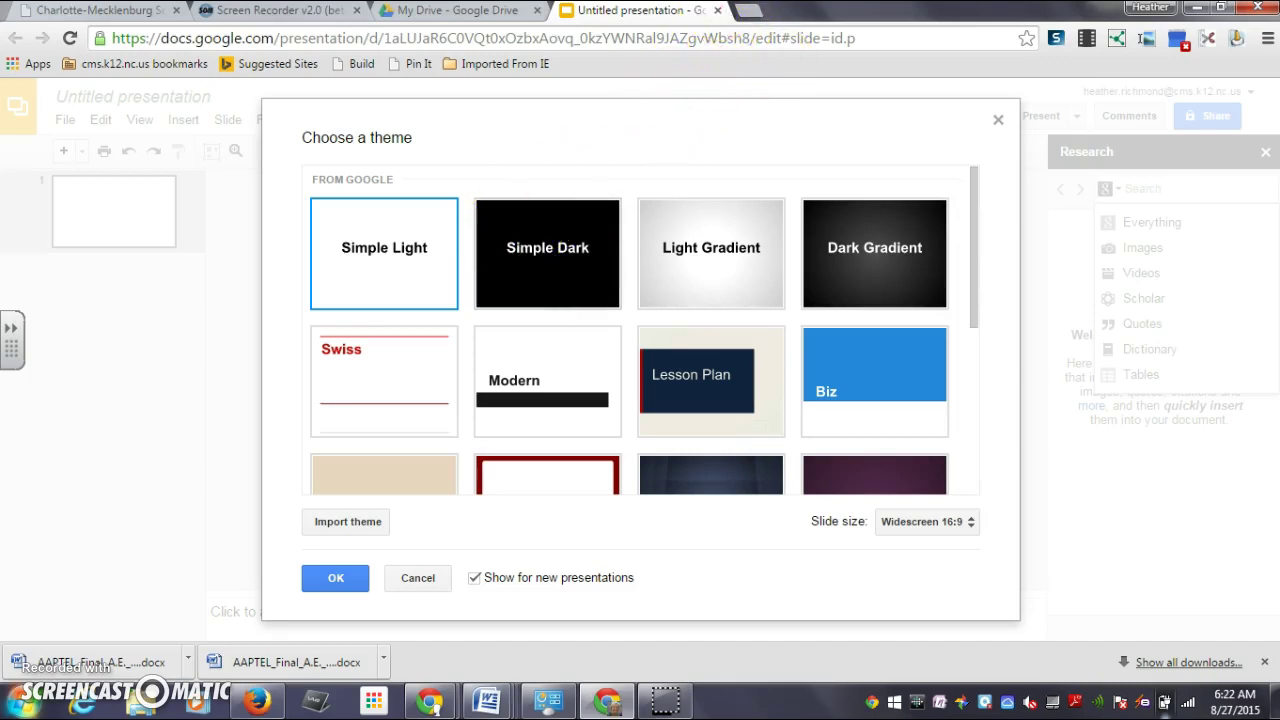
left_click(720, 11)
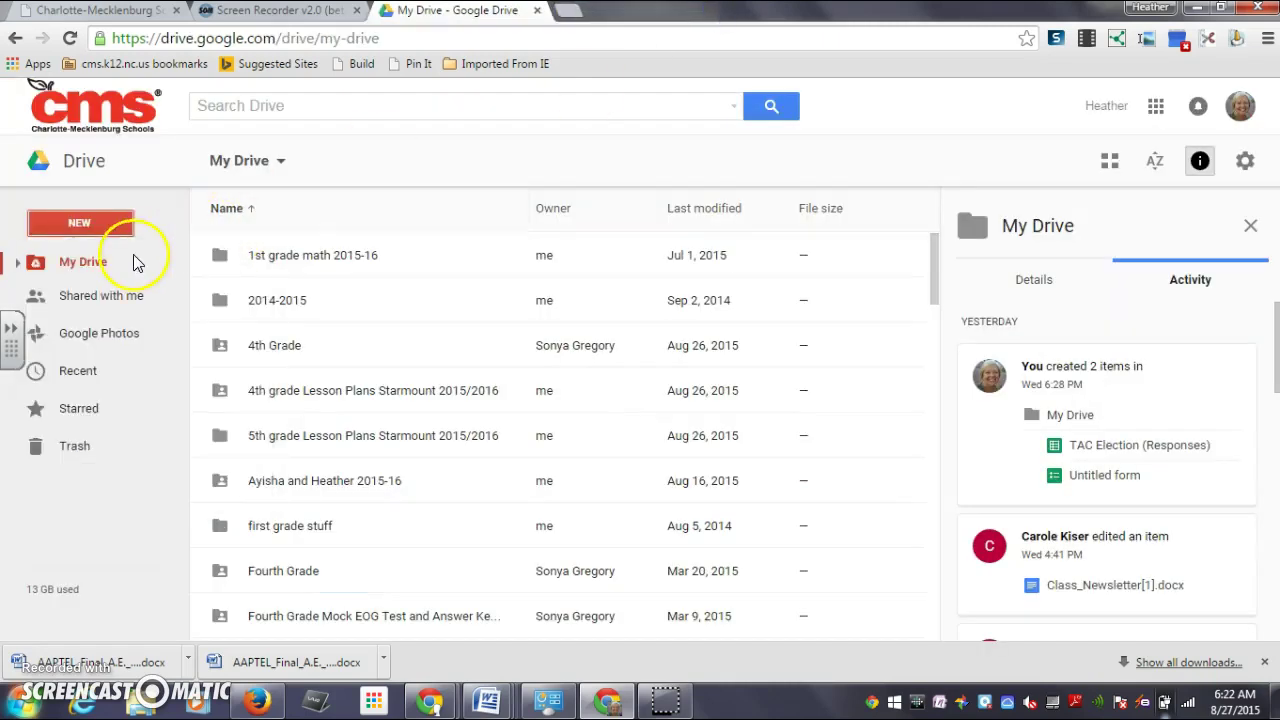
Create a new Google Forms form from My Drive
left_click(80, 222)
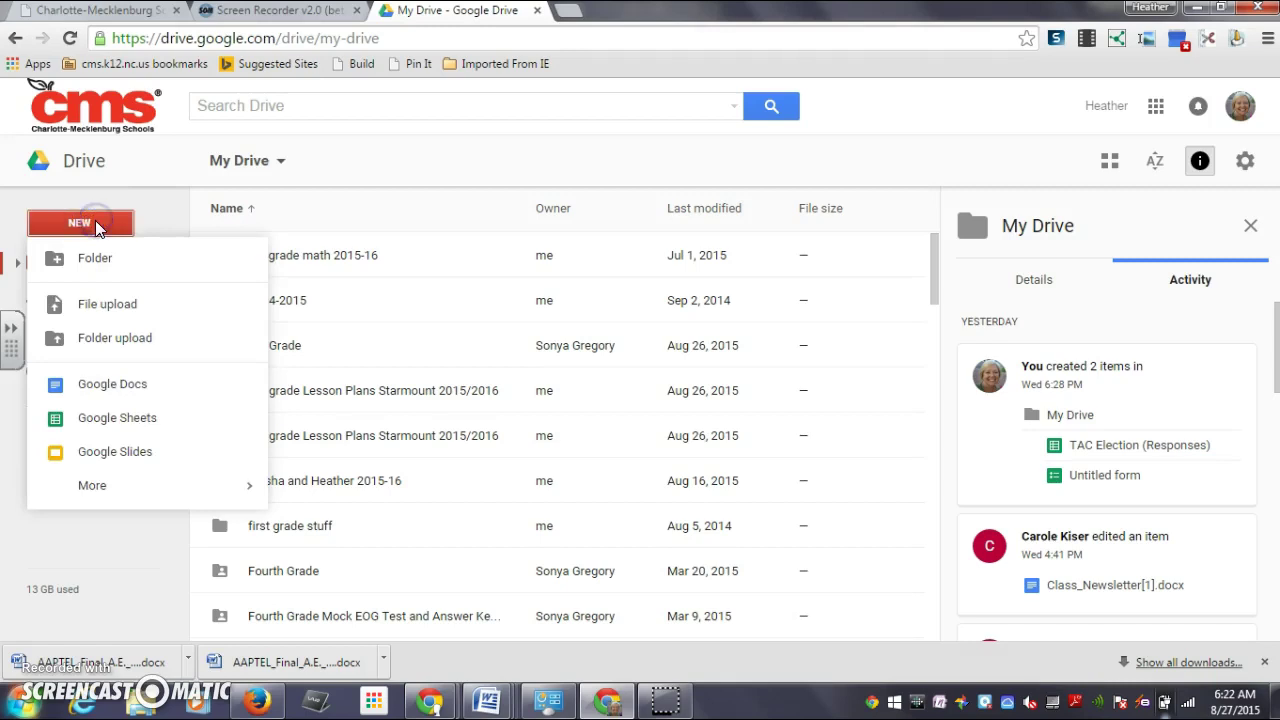
mouse_move(104, 490)
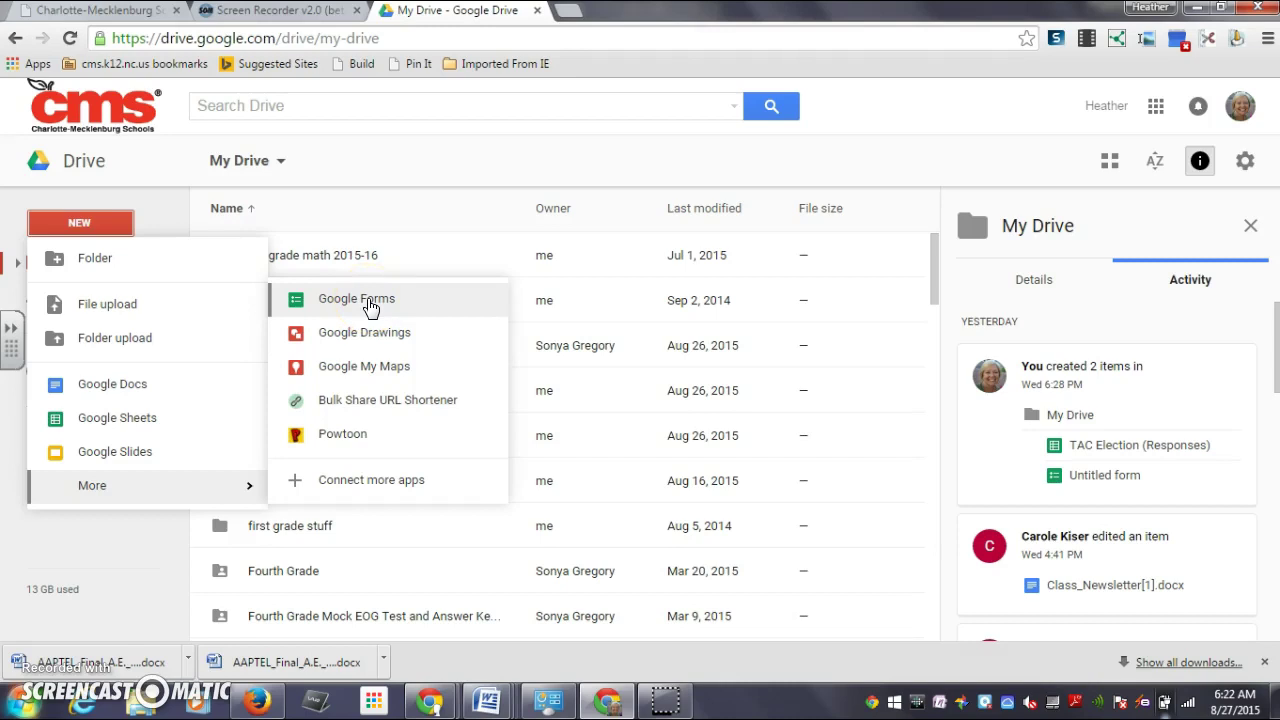
left_click(362, 300)
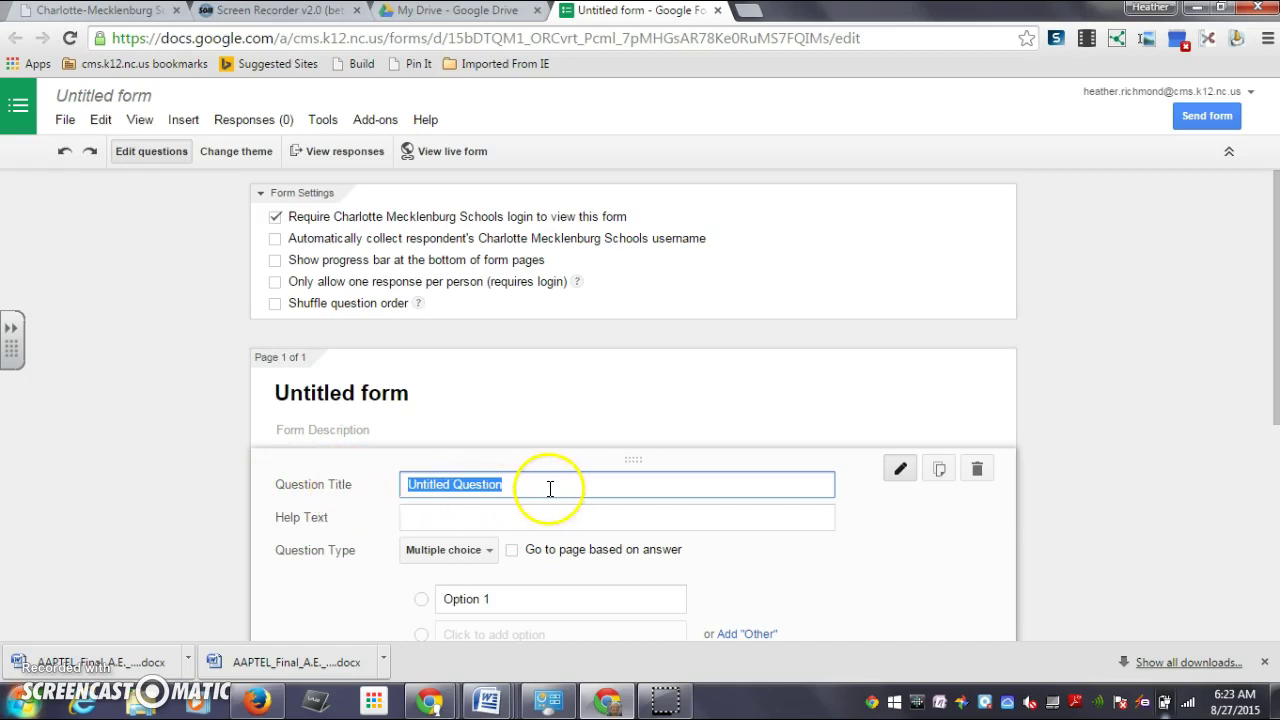
Examine the question types available for the untitled form's first question, and close the form
left_click(490, 555)
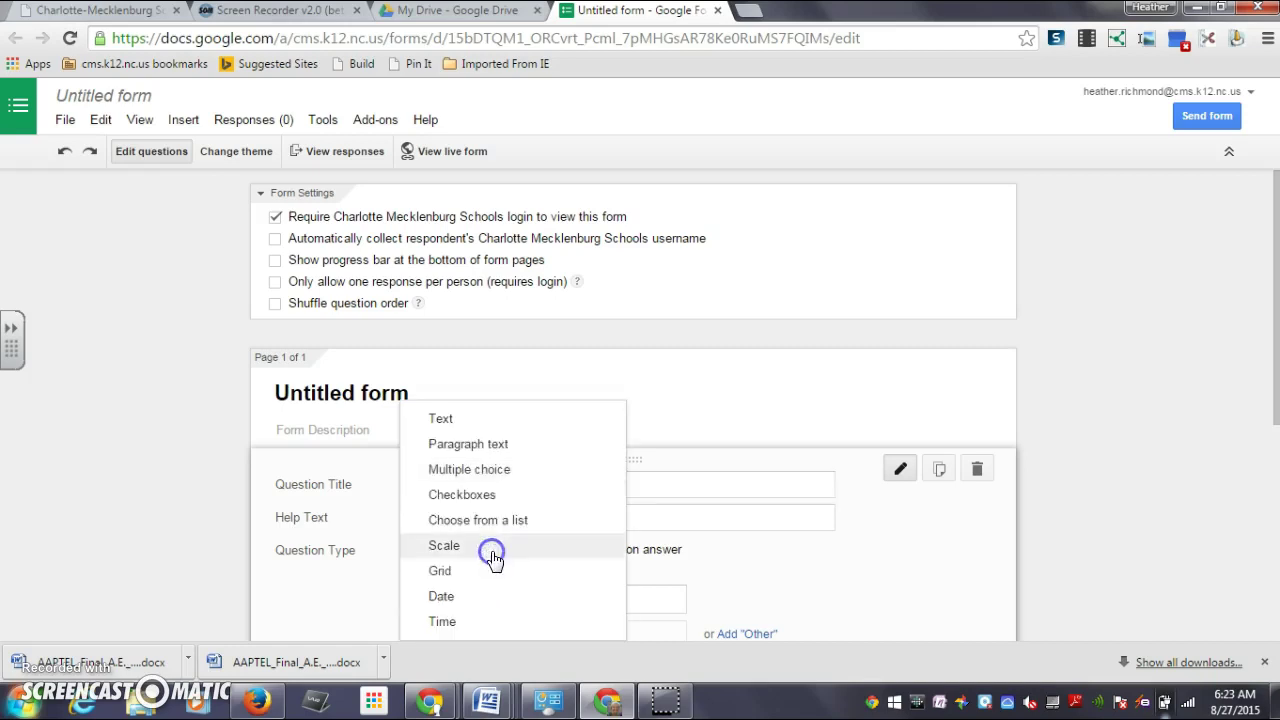
left_click(518, 469)
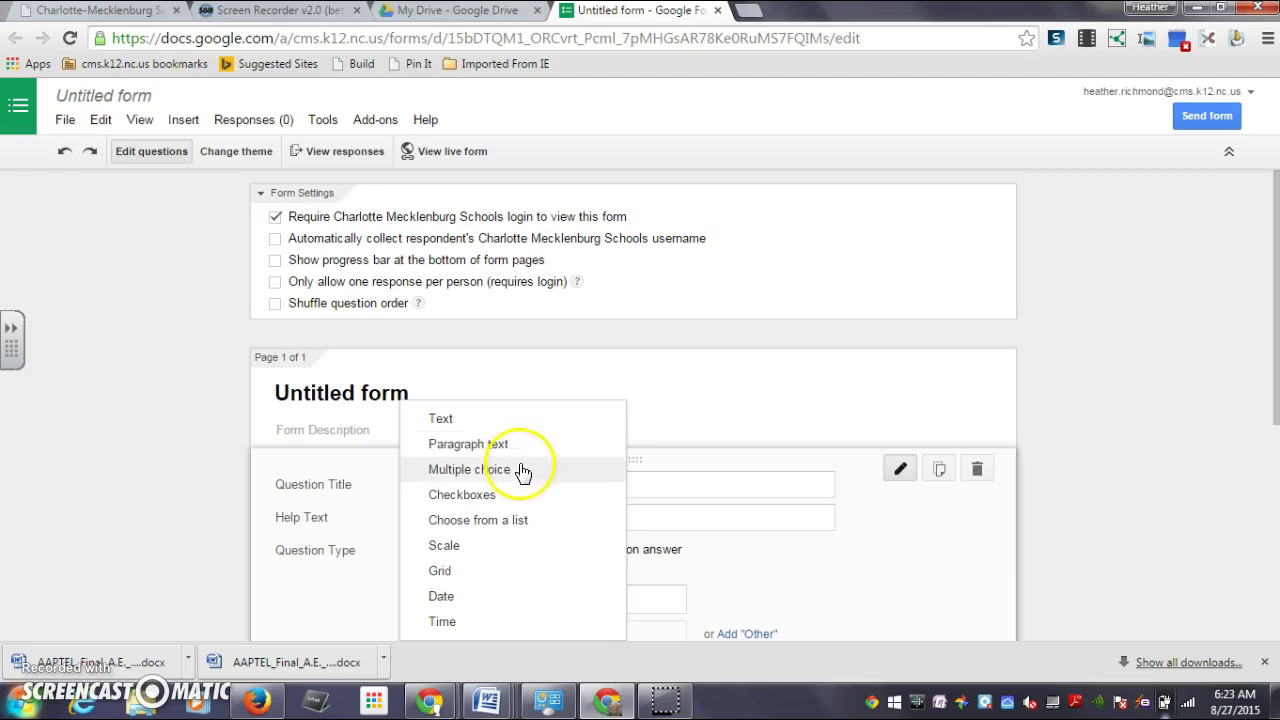
left_click(516, 478)
left_click_drag(518, 478, 488, 503)
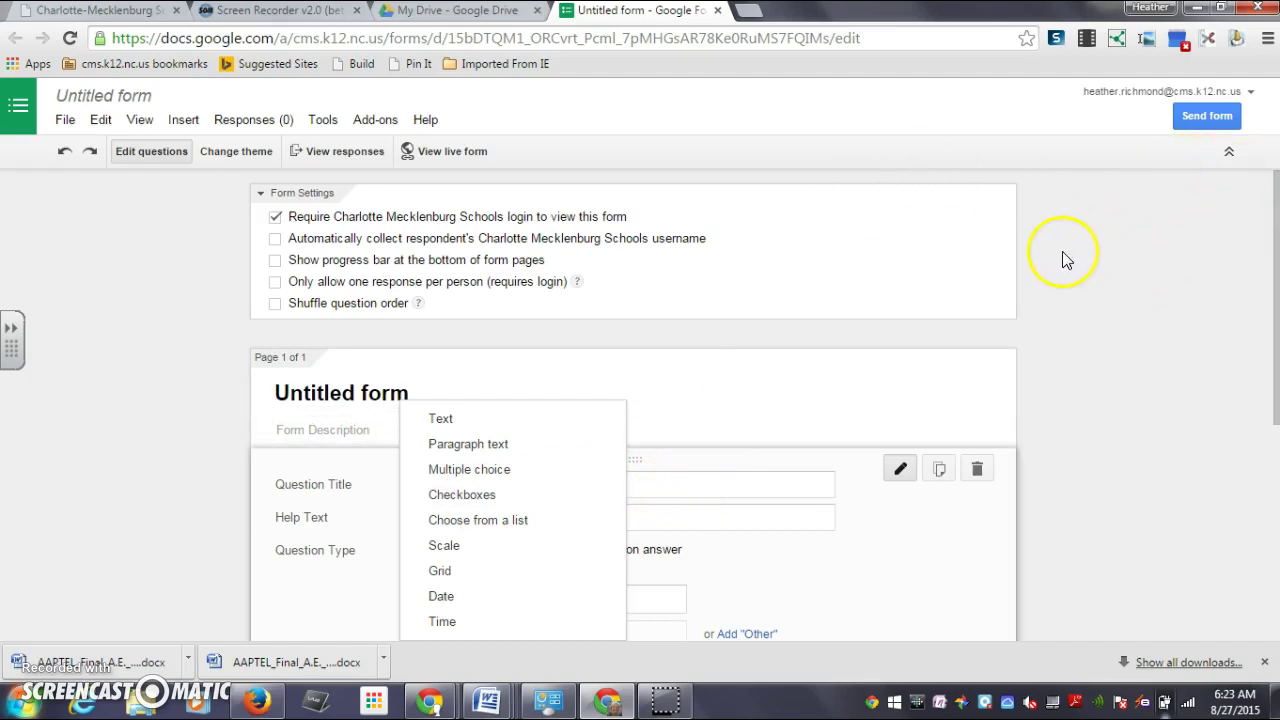
left_click(721, 11)
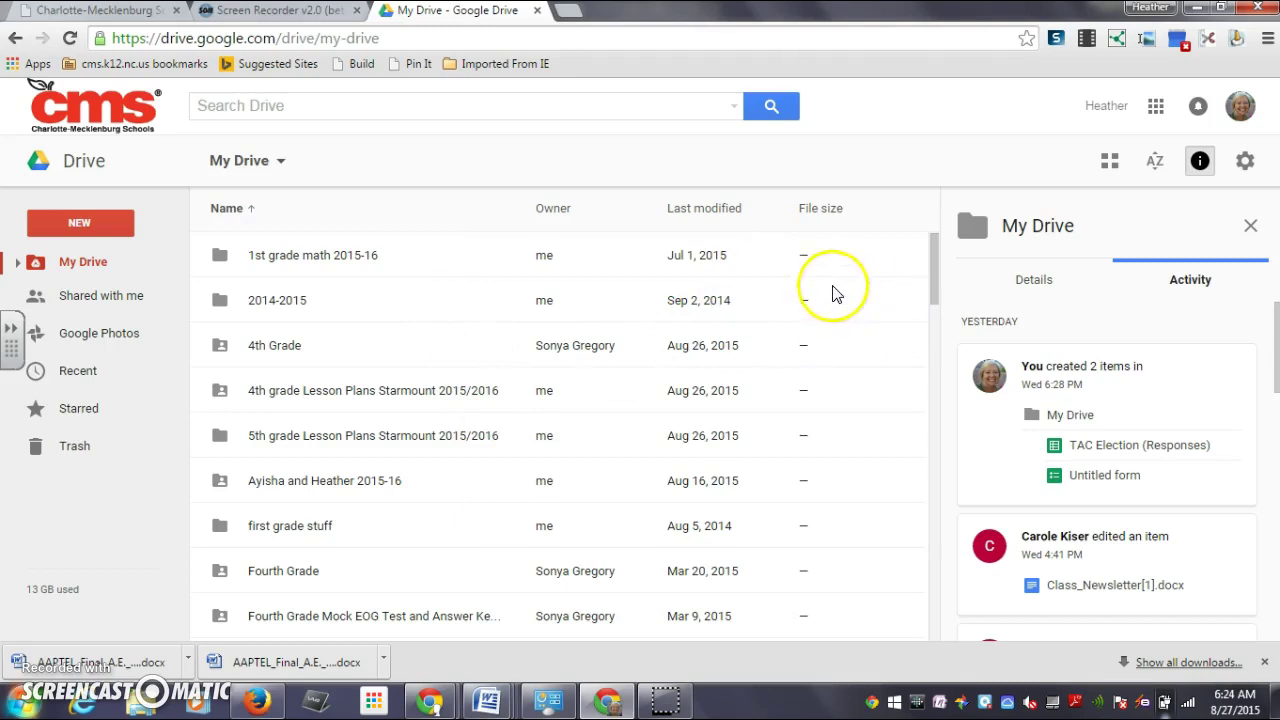
Switch the My Drive file listing to grid view
left_click(1110, 164)
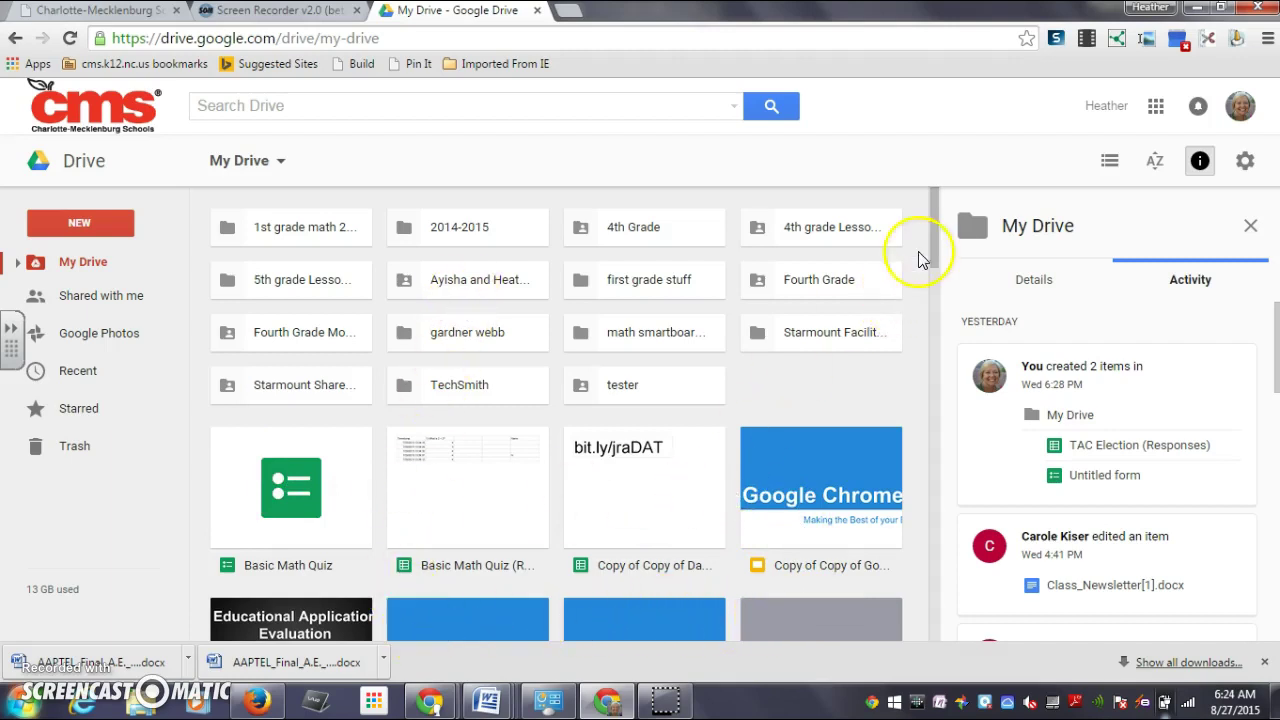
mouse_move(934, 236)
left_mouse_down()
mouse_move(929, 468)
mouse_move(925, 230)
left_mouse_up()
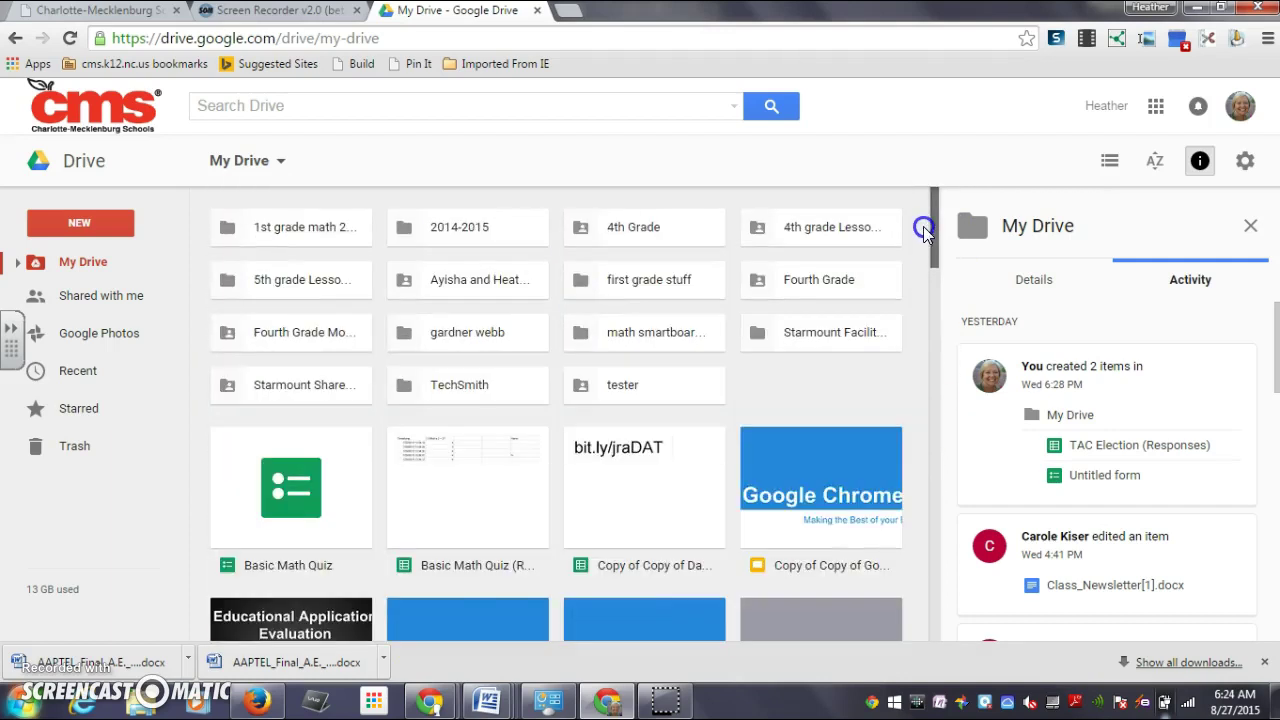
left_click(81, 274)
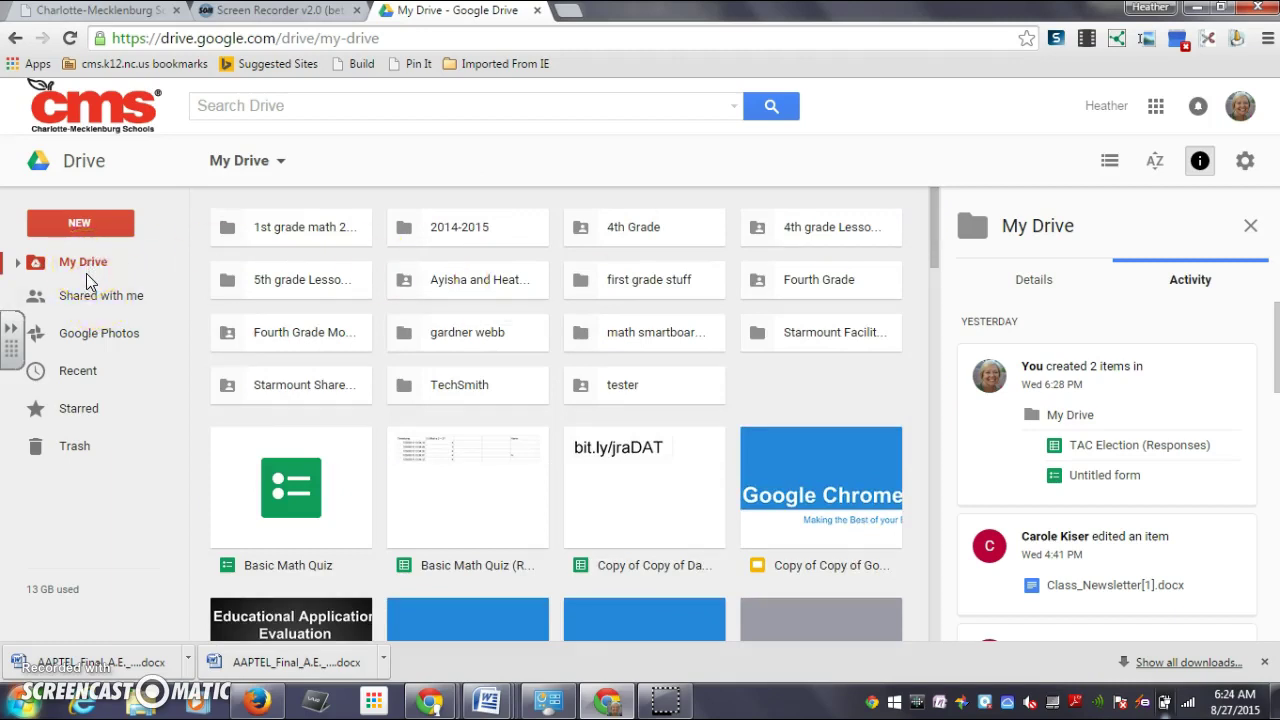
In Shared with me, open the Scope and Sequence folder, view its Second Grade ELA/Reading document, and close the document
left_click(93, 298)
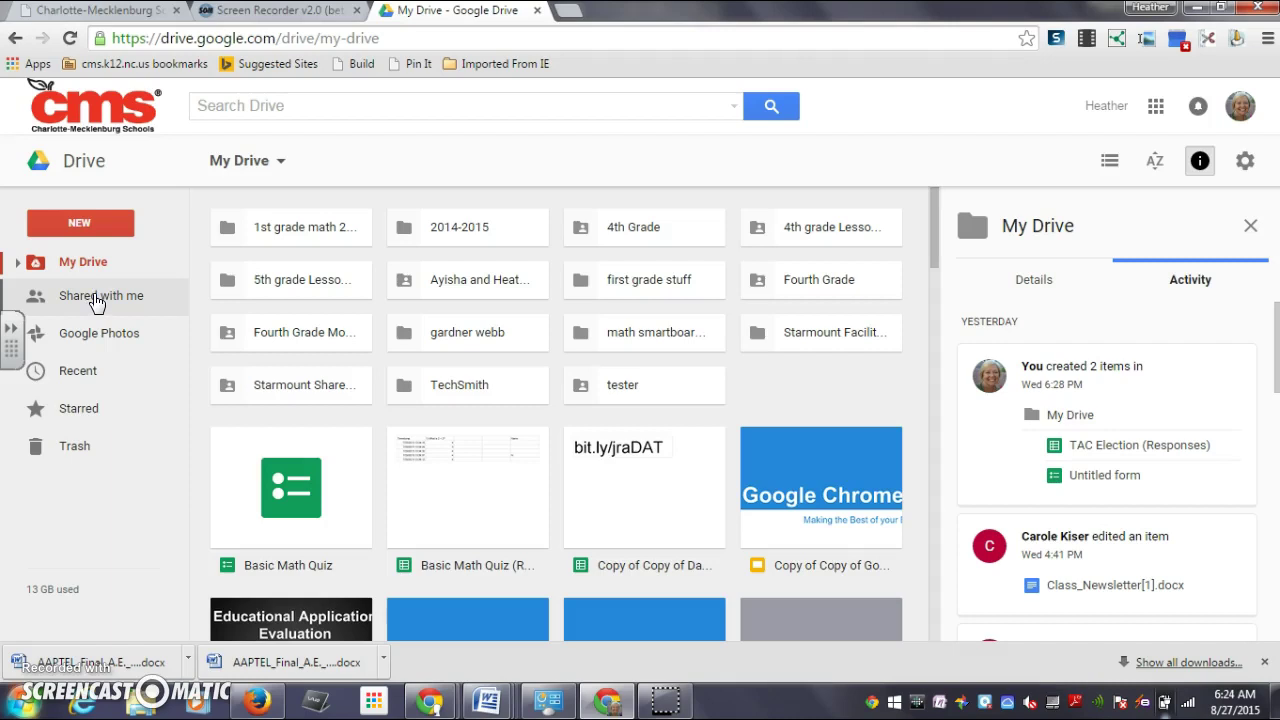
left_click(96, 300)
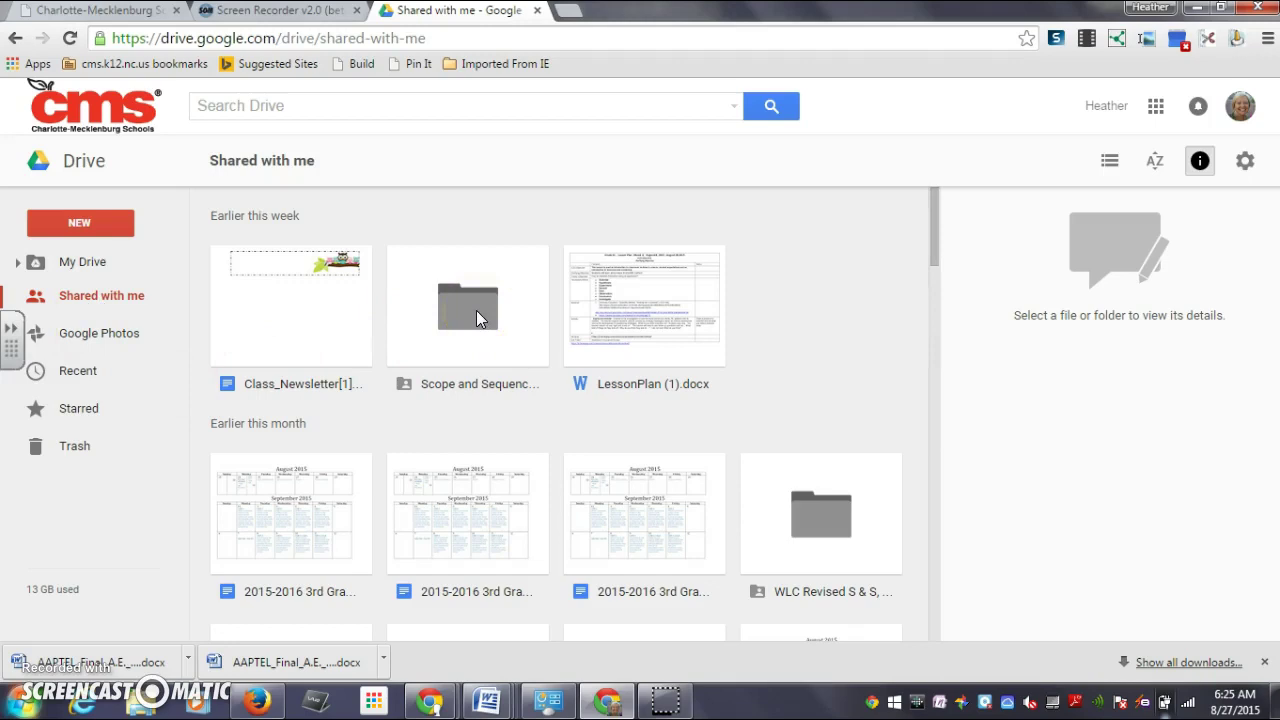
left_click(476, 316)
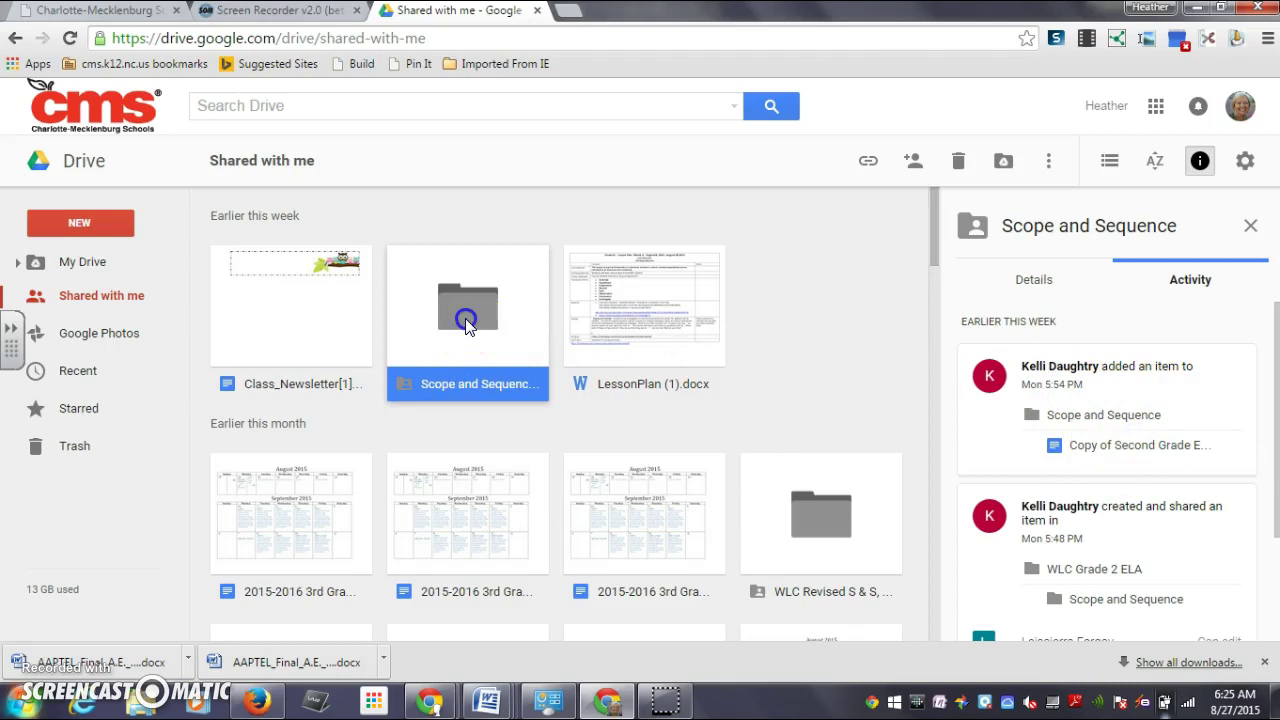
double_click(465, 318)
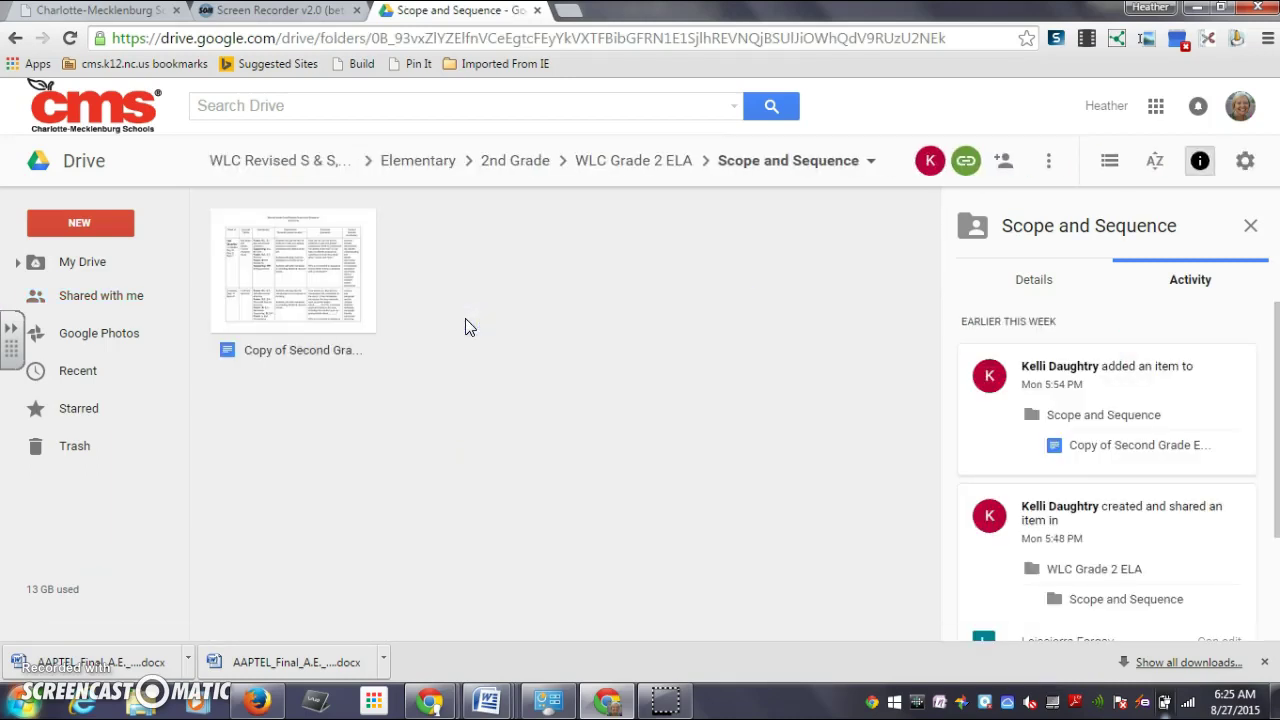
double_click(316, 292)
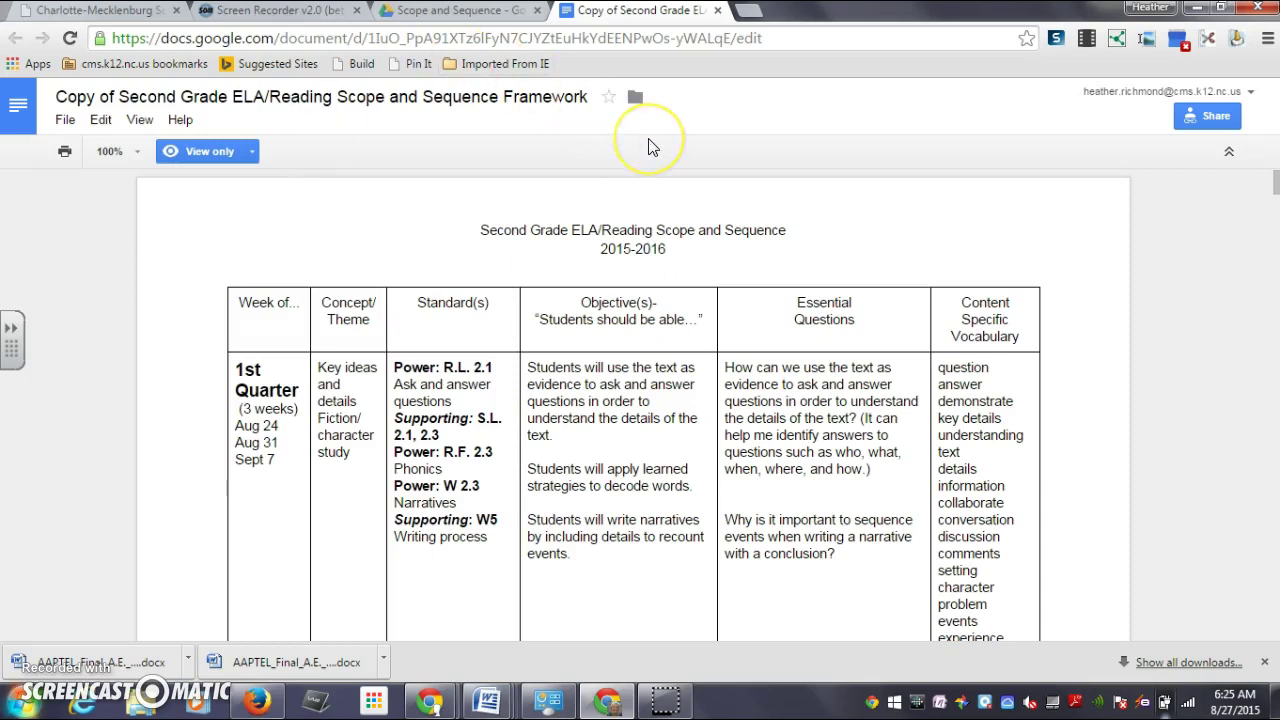
left_click(719, 11)
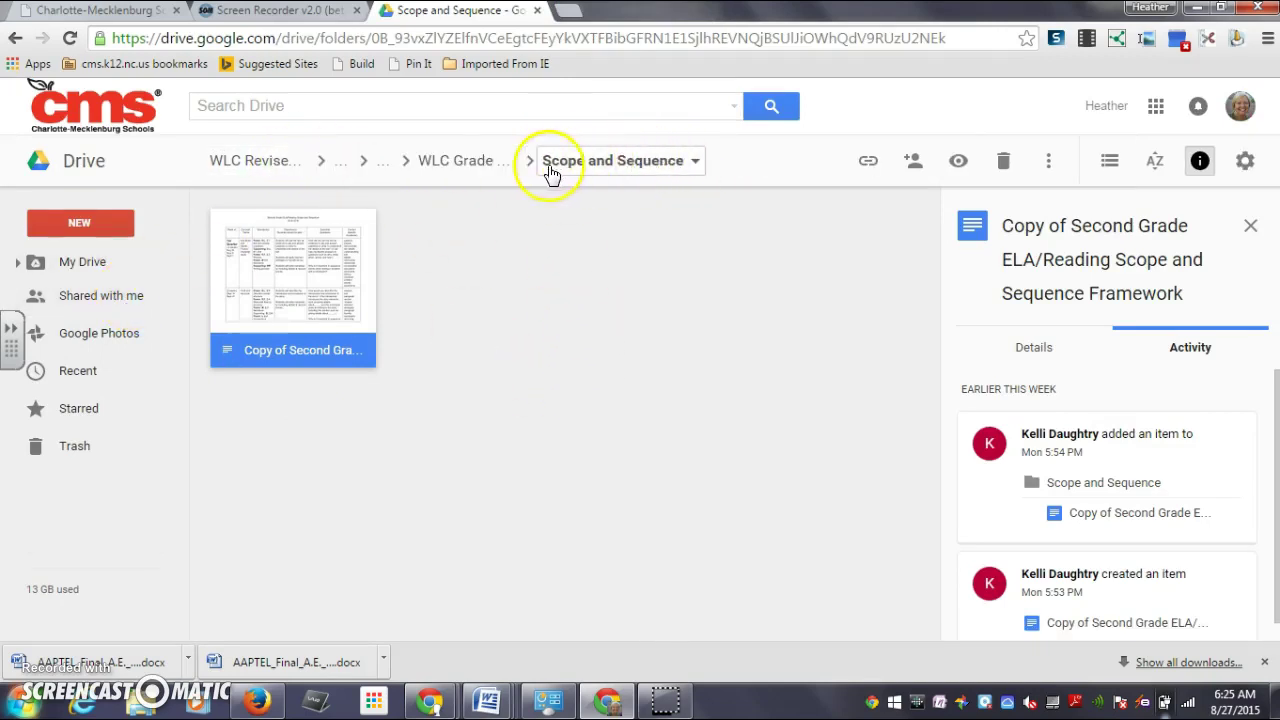
Go up from the Scope and Sequence folder through WLC Grade 2 ELA and 2nd Grade to the Elementary folder
left_click(483, 164)
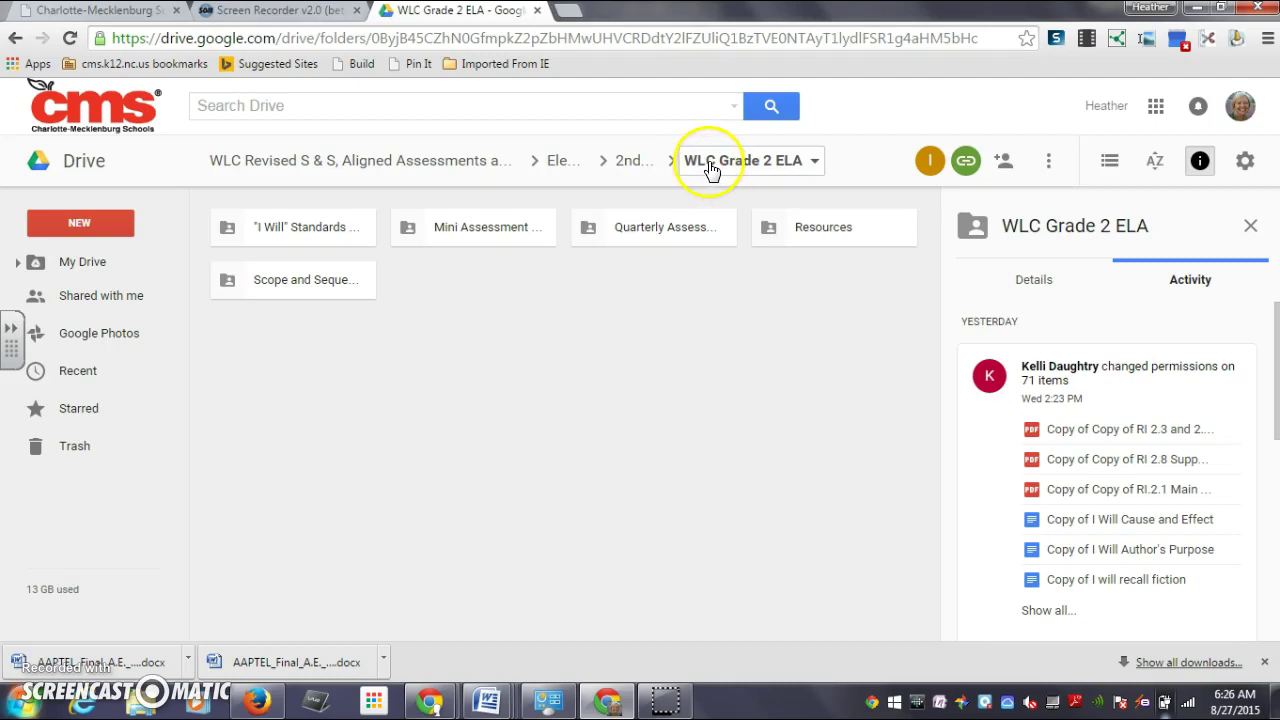
left_click(633, 168)
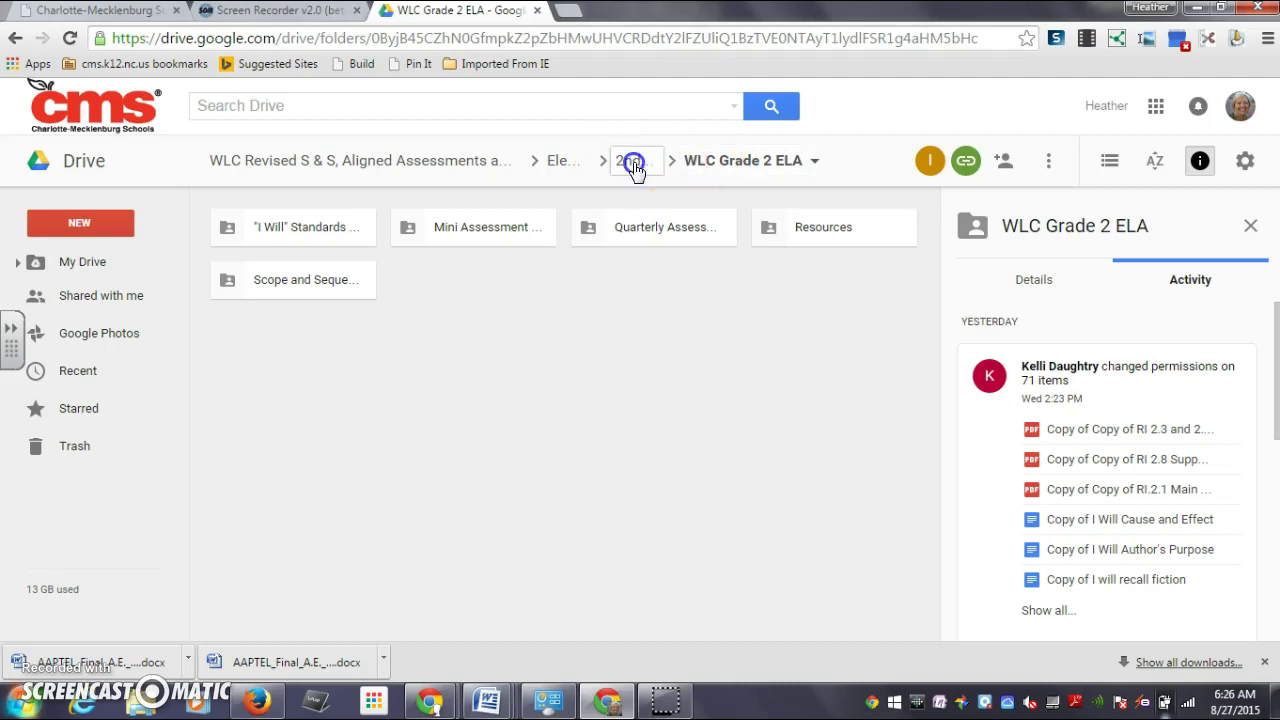
left_click(724, 165)
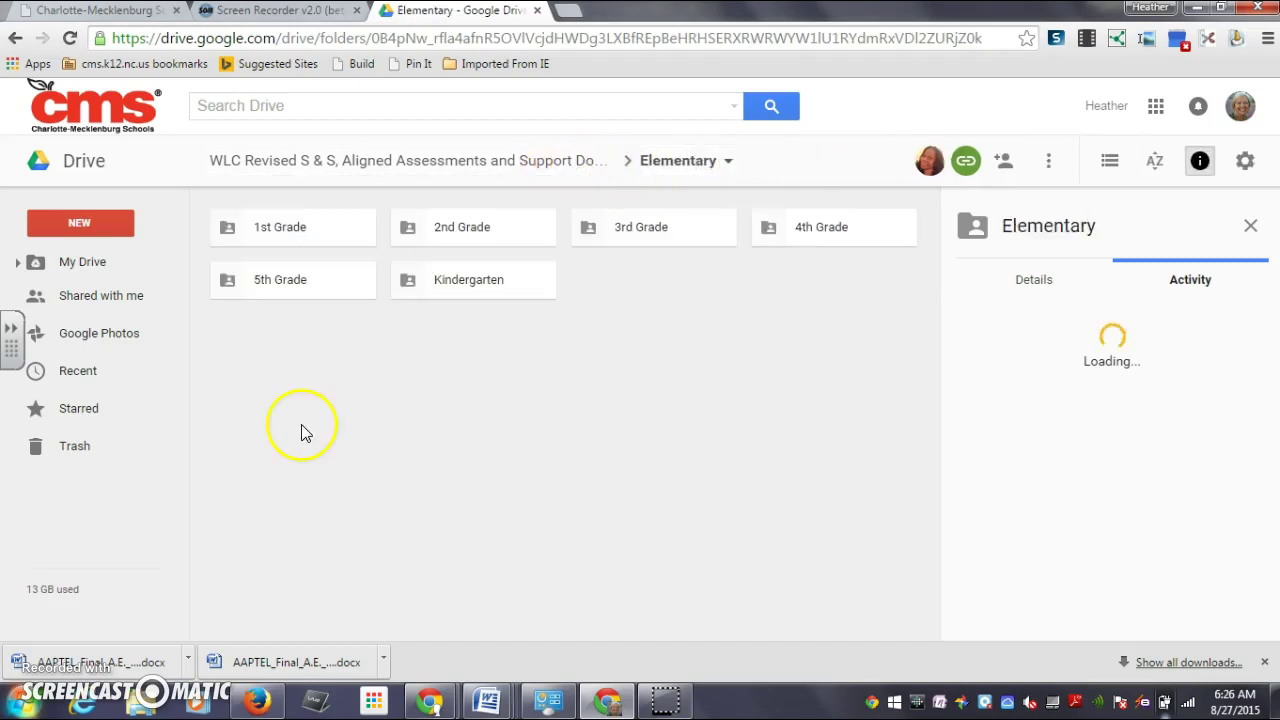
Return to Shared with me and browse the files shared earlier this month
left_click(100, 298)
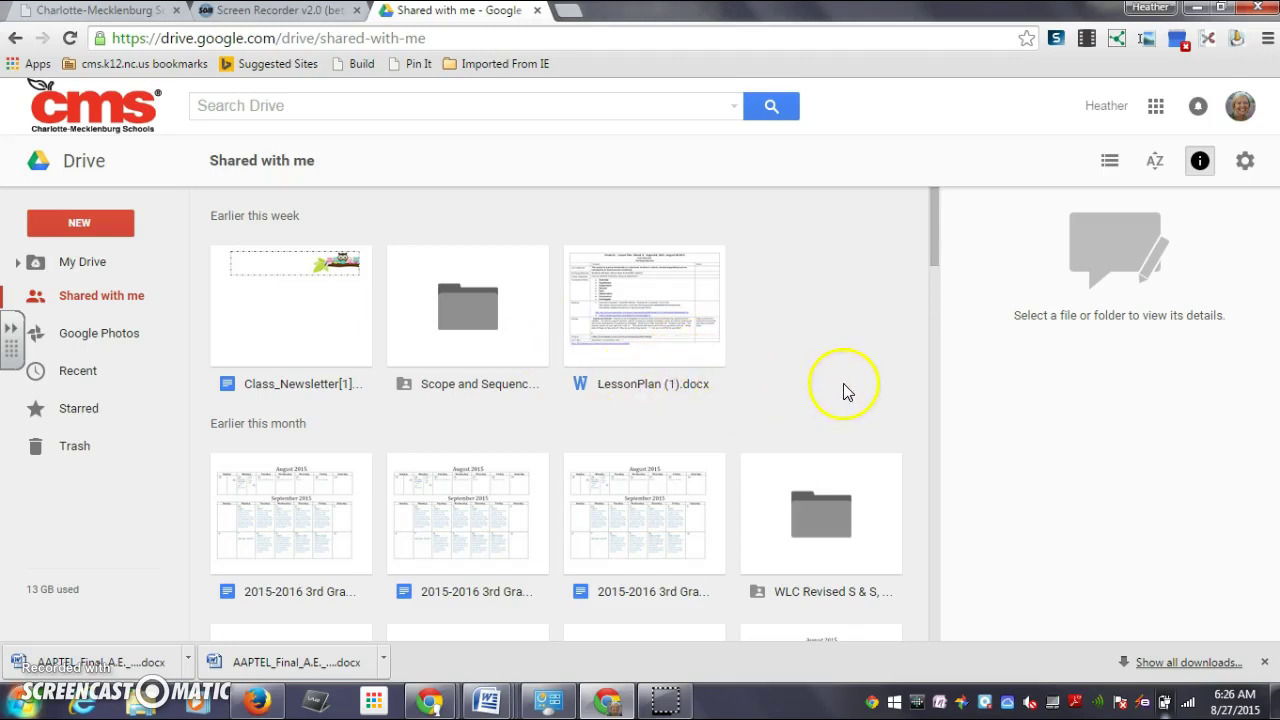
left_click_drag(935, 252, 940, 294)
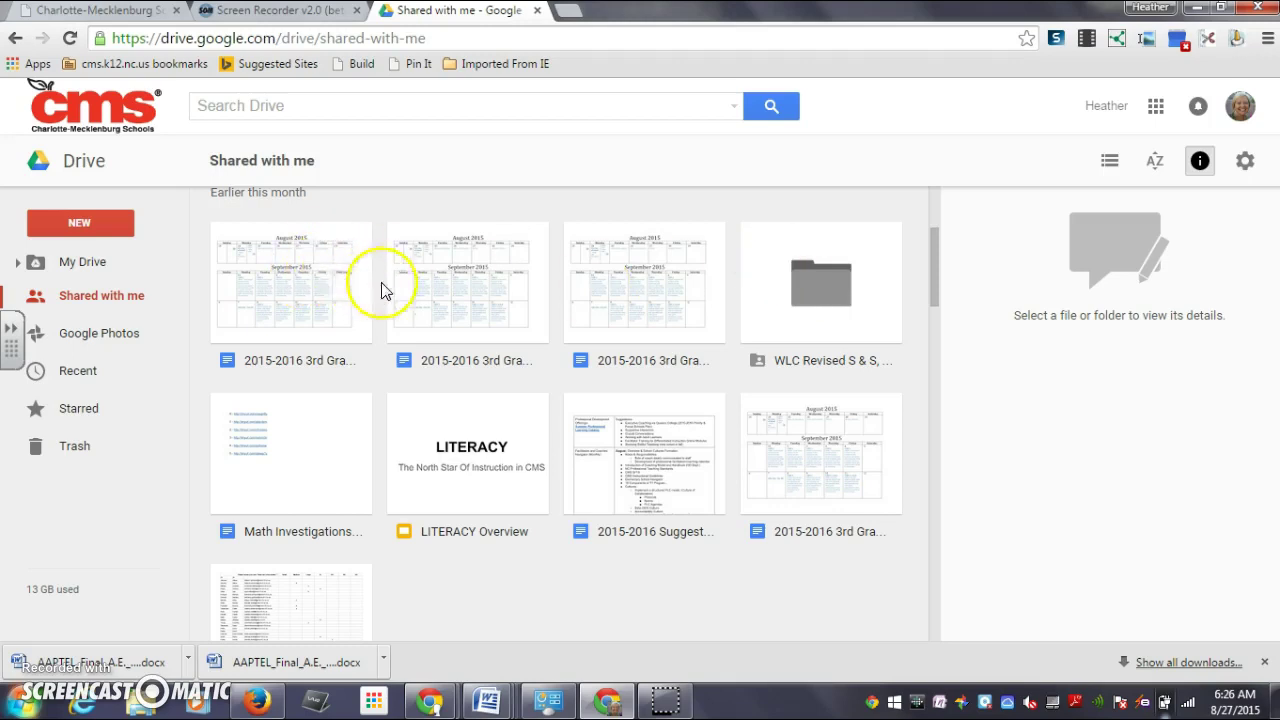
Open the WLC Revised S & S shared folder and go through Elementary and both 4th Grade folders to MATH
left_click(818, 290)
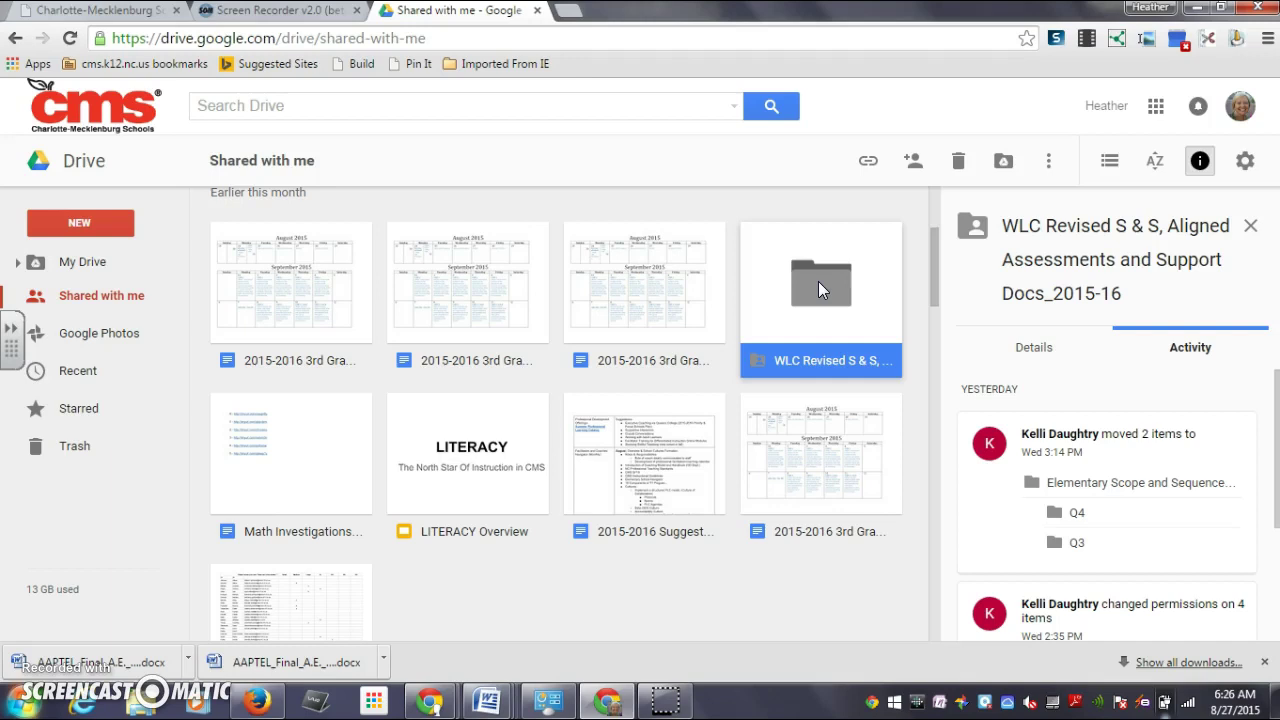
double_click(818, 281)
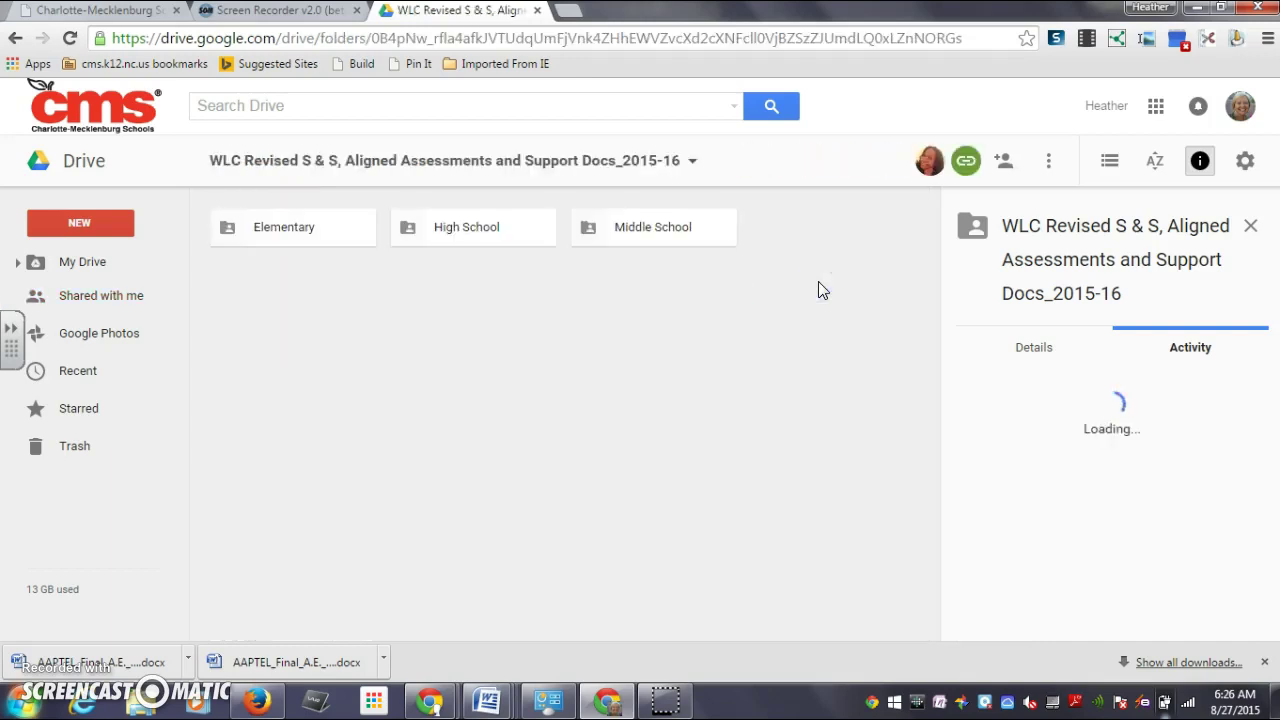
double_click(313, 233)
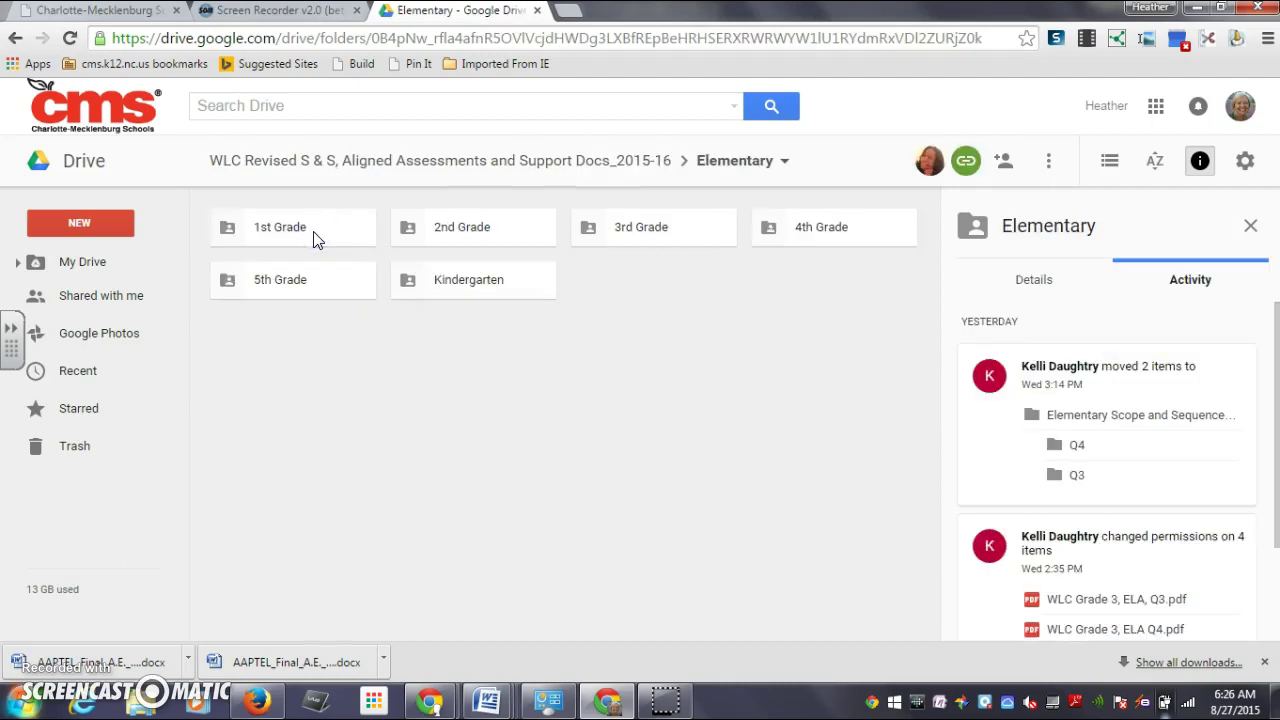
double_click(773, 227)
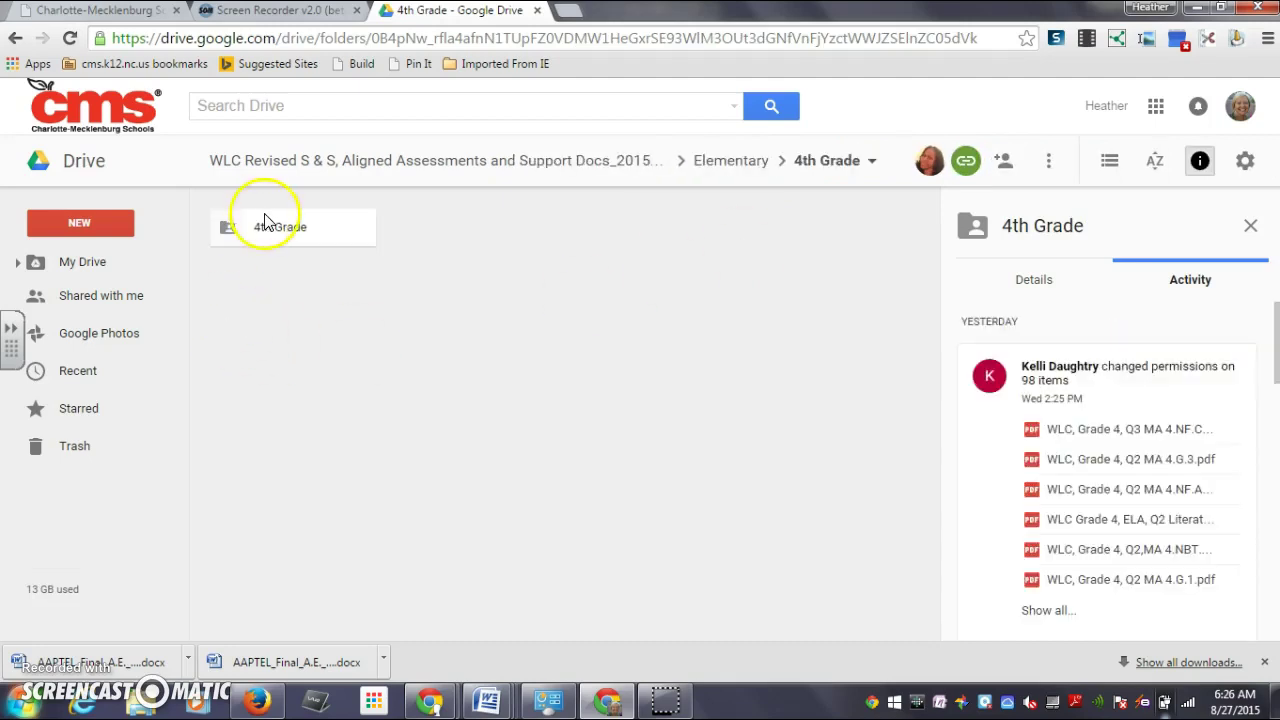
double_click(267, 228)
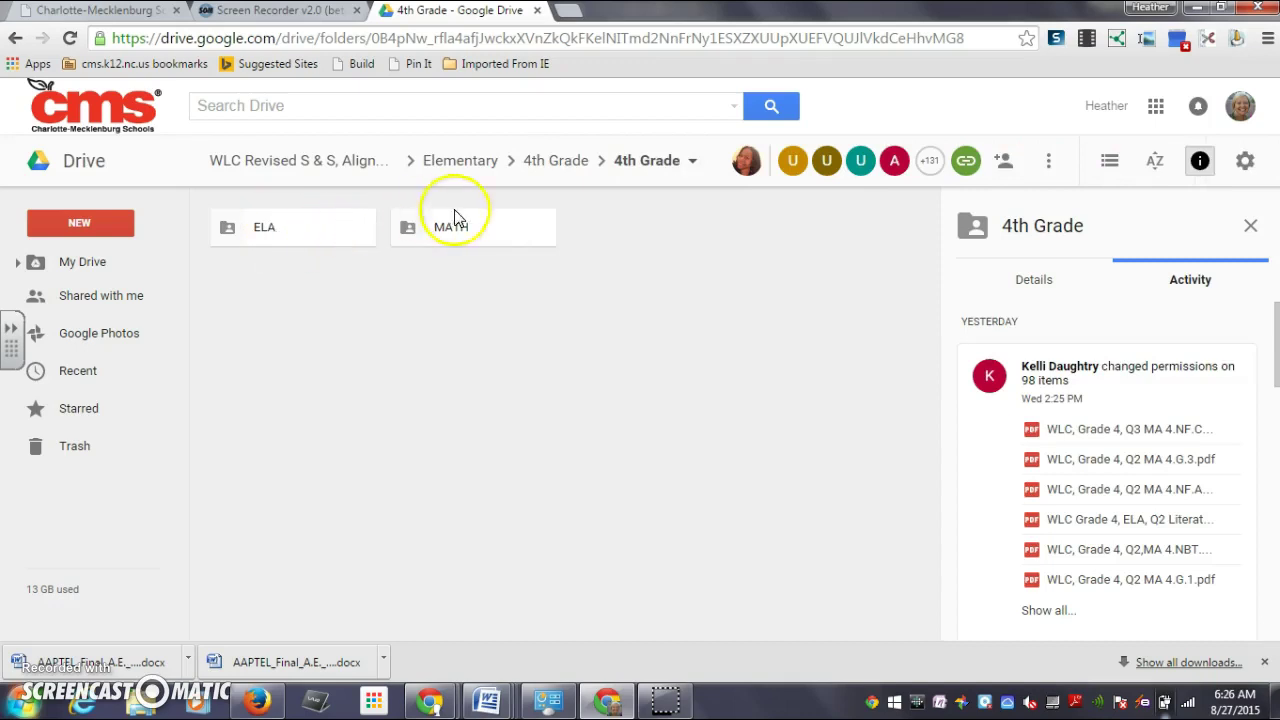
double_click(481, 228)
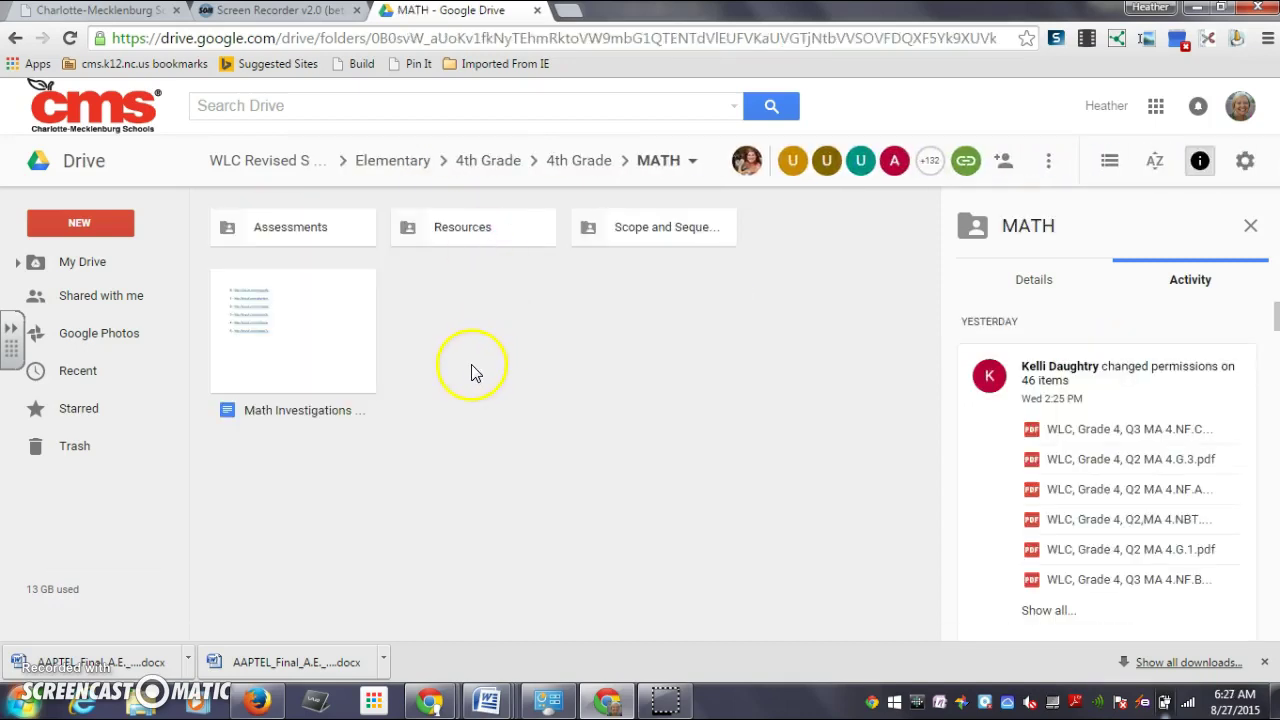
From the MATH folder, go through Assessments and Mini Assessments to the NBT folder
double_click(306, 229)
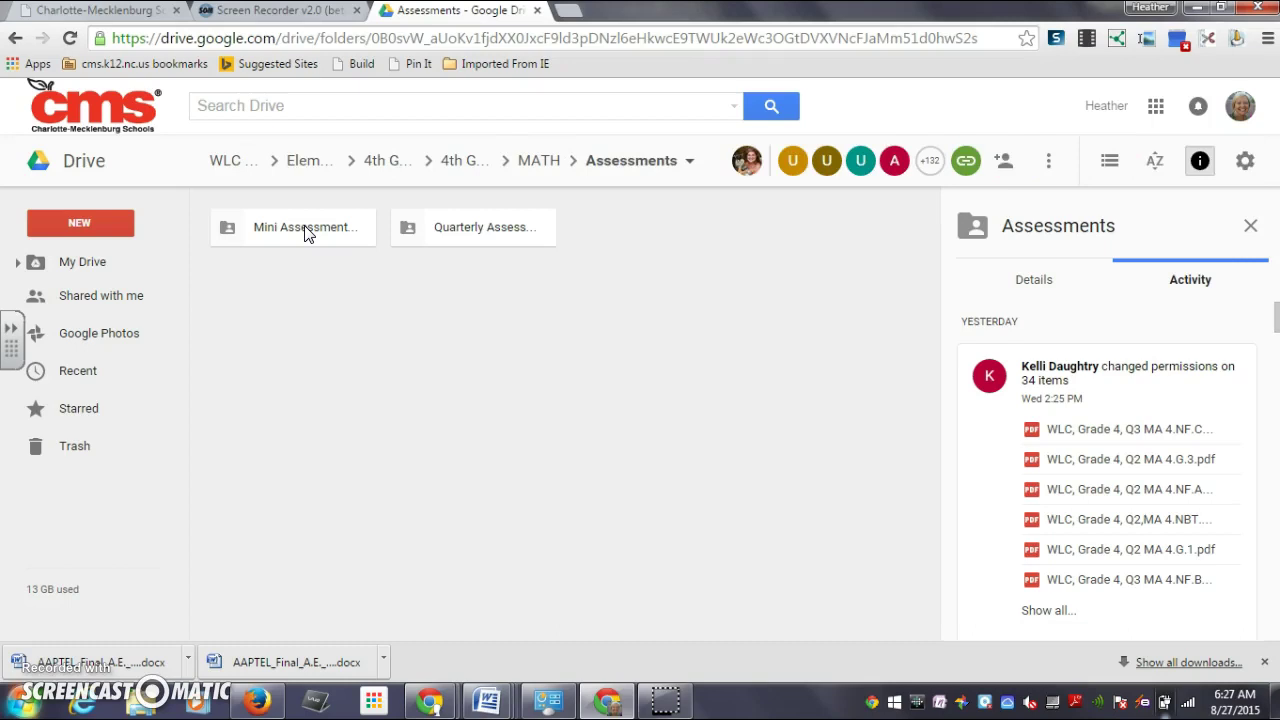
double_click(306, 229)
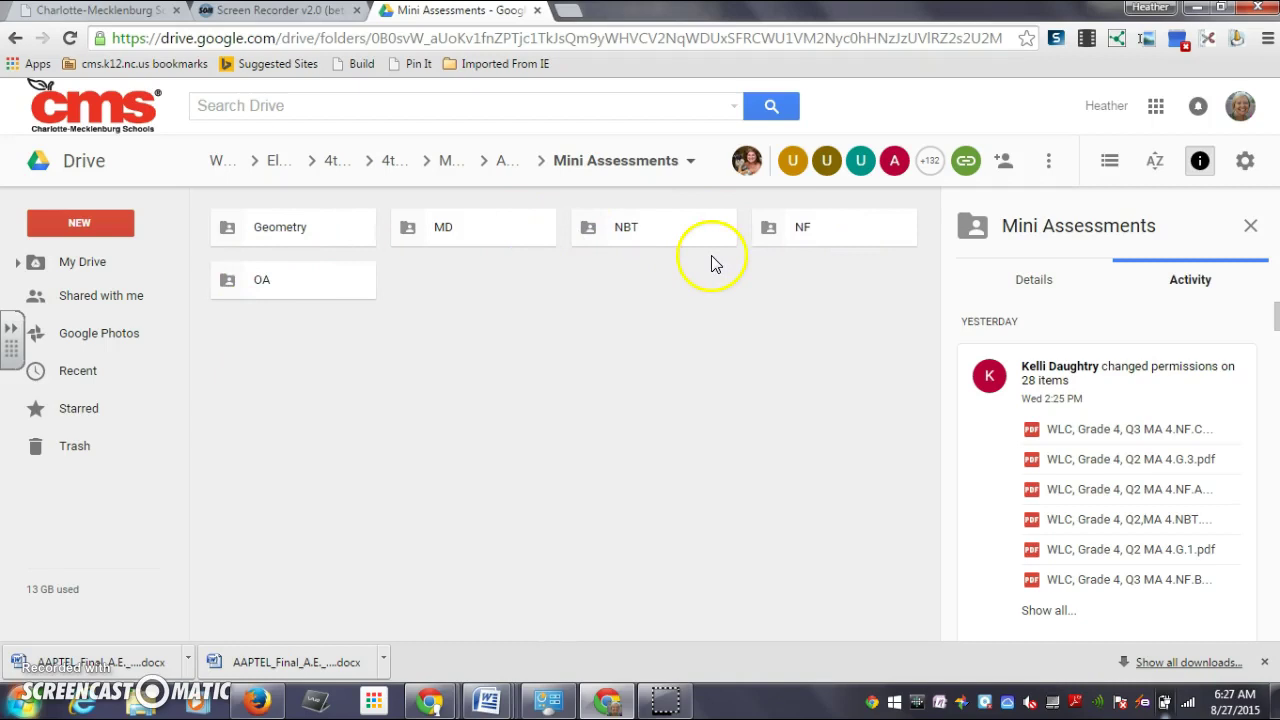
left_click(664, 236)
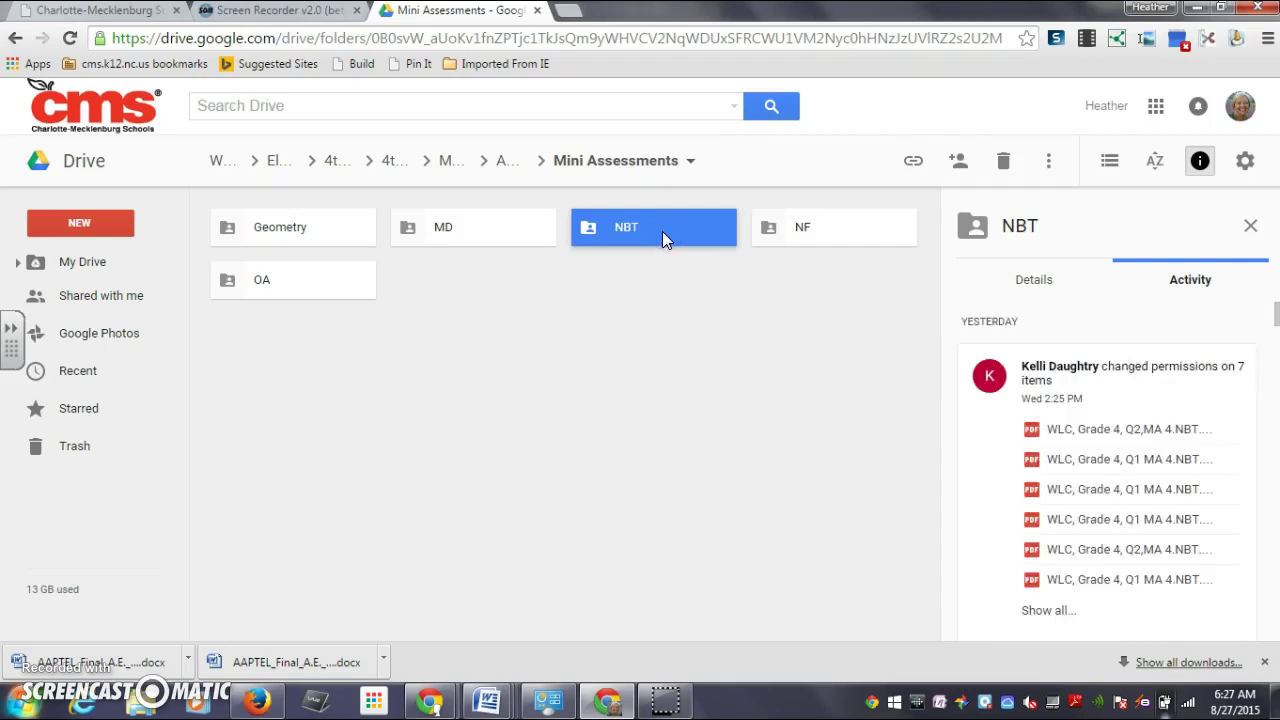
double_click(662, 231)
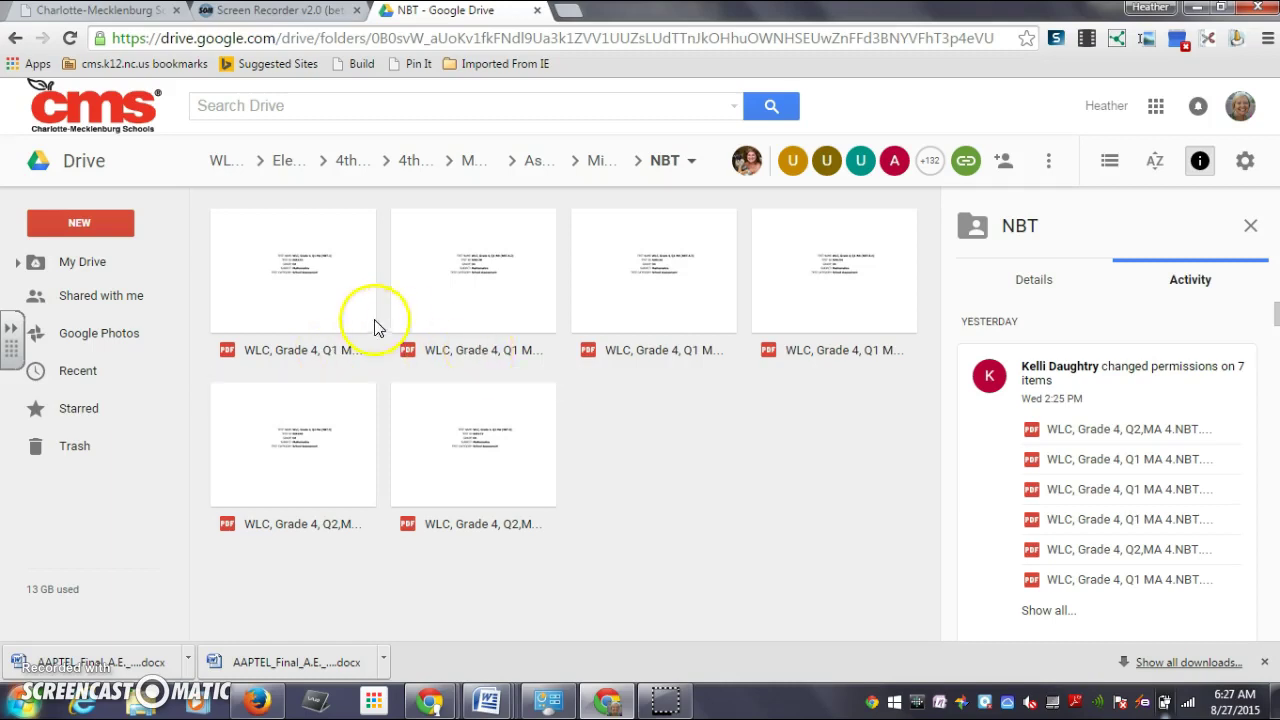
Download WLC, Grade 4, Q1 MA 4.NBT.A.1.pdf from its preview and view the downloaded copy, closing both when done
double_click(308, 278)
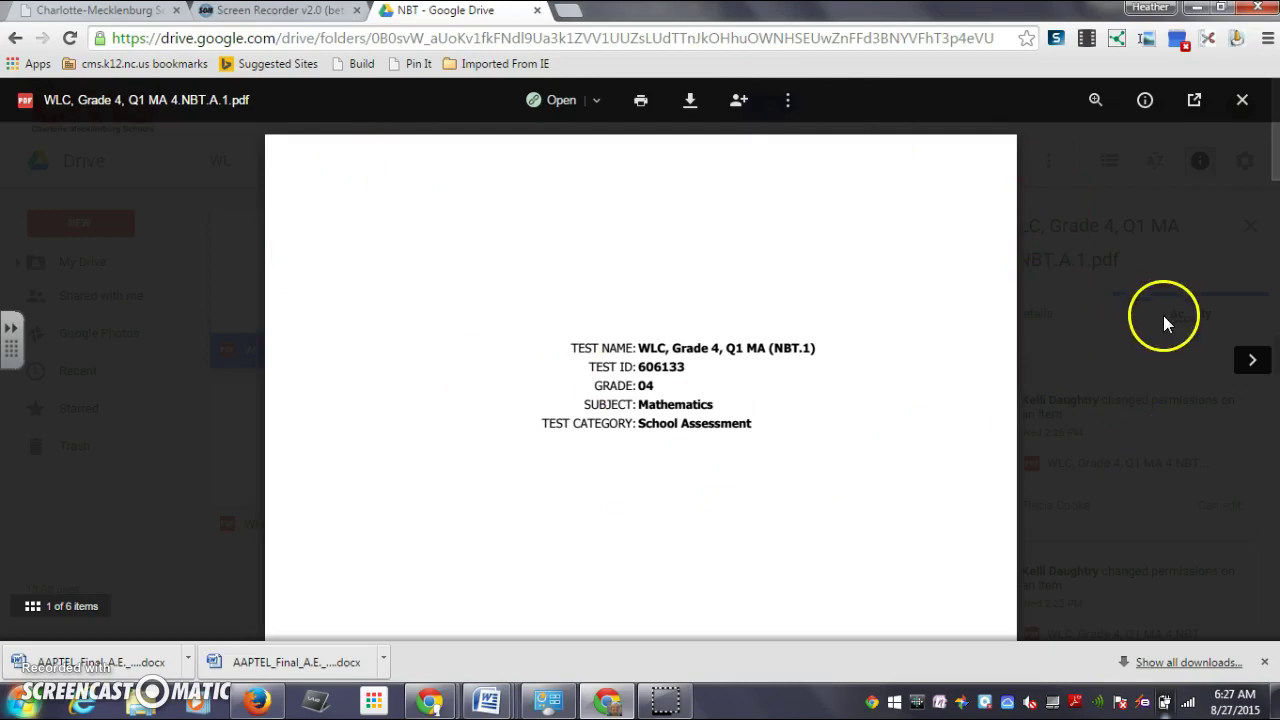
left_click(690, 102)
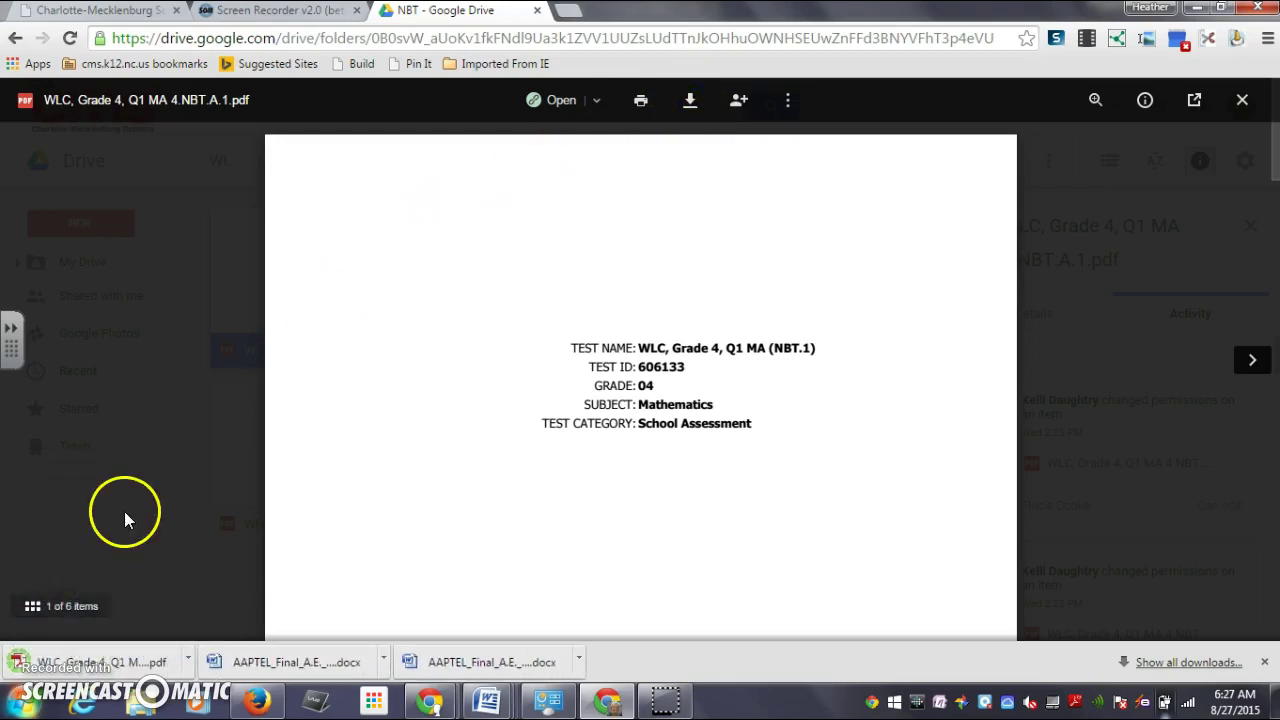
left_click(140, 660)
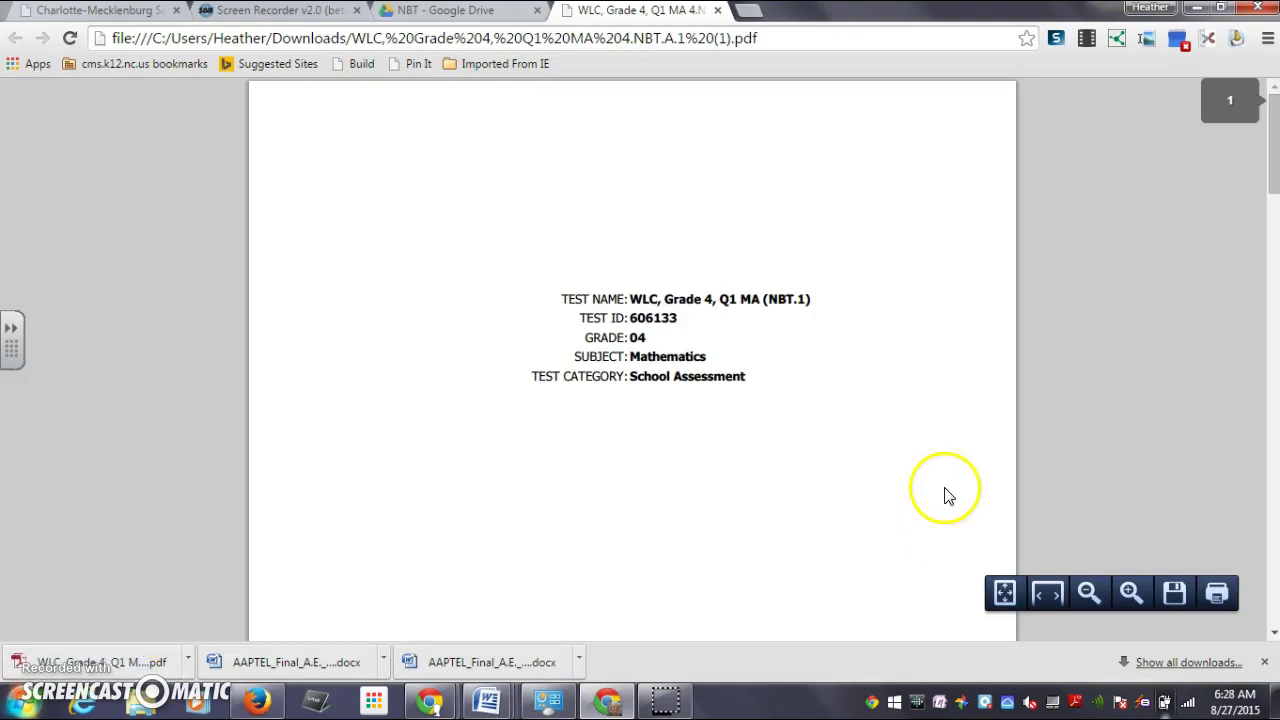
left_click_drag(1272, 155, 1257, 94)
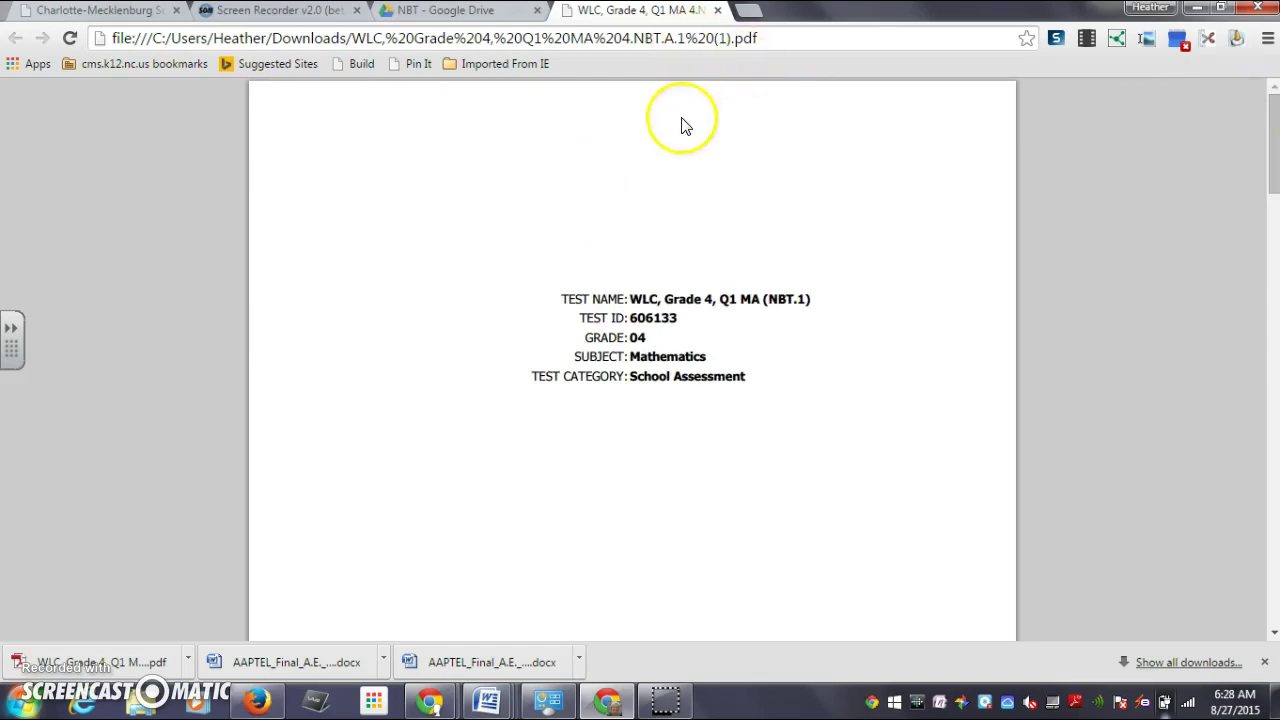
left_click(719, 11)
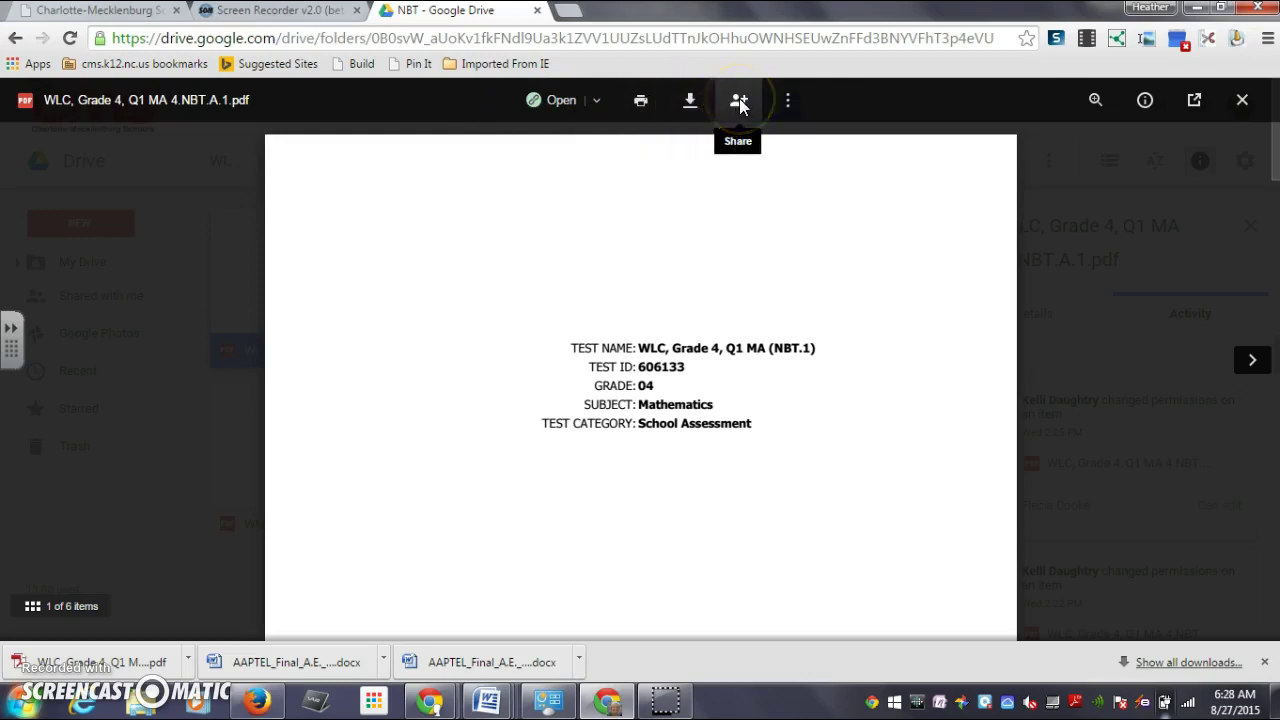
left_click(1243, 102)
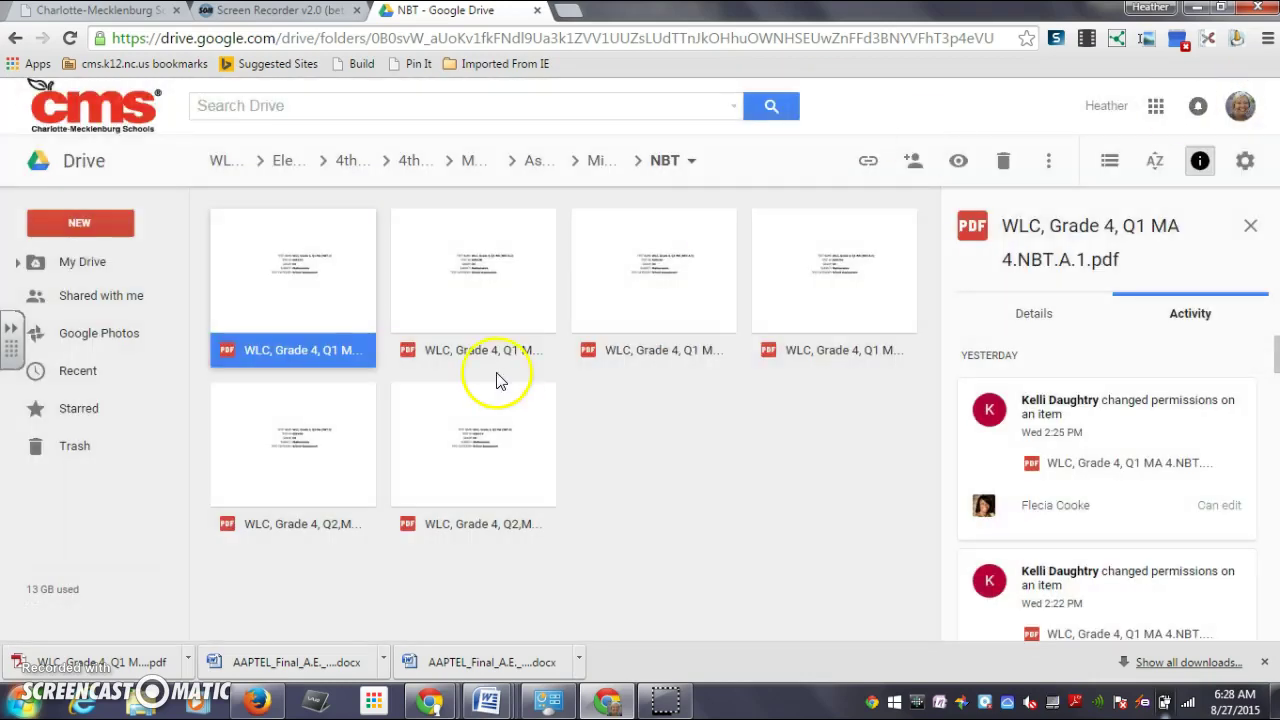
Visit My Drive, return to Shared with me, and preview LessonPlan (1).docx
left_click(84, 268)
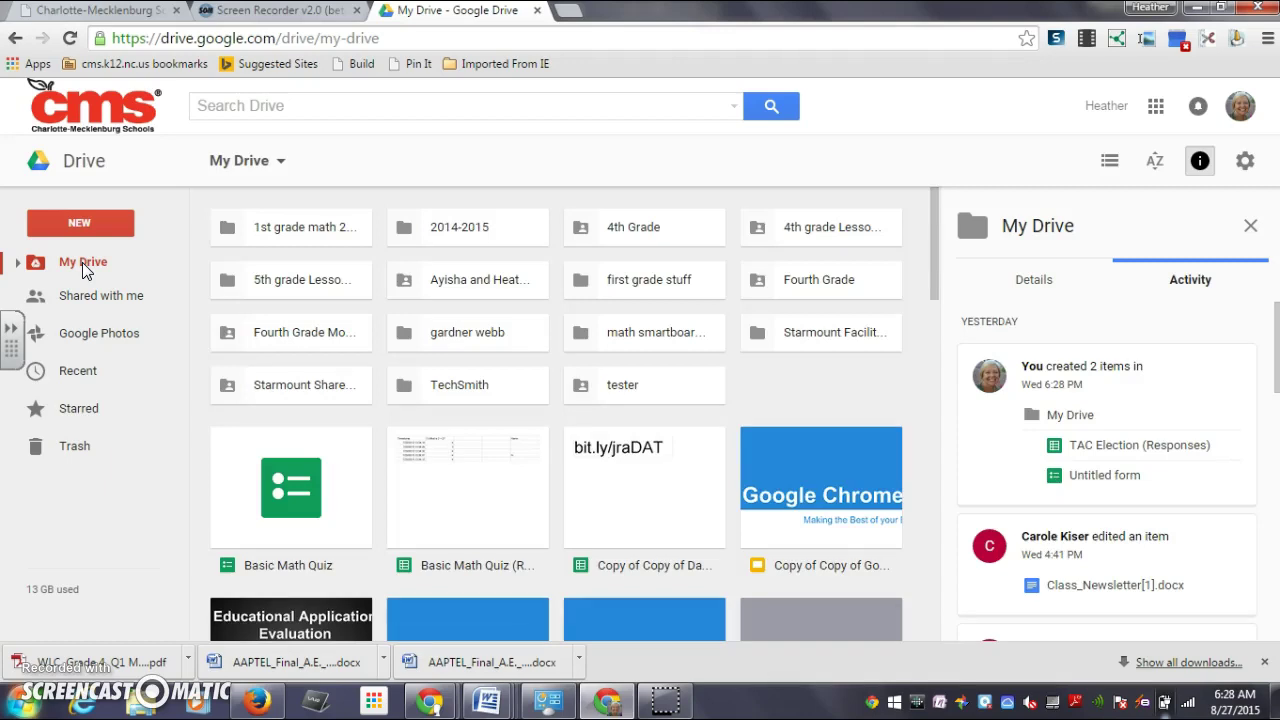
left_click(104, 298)
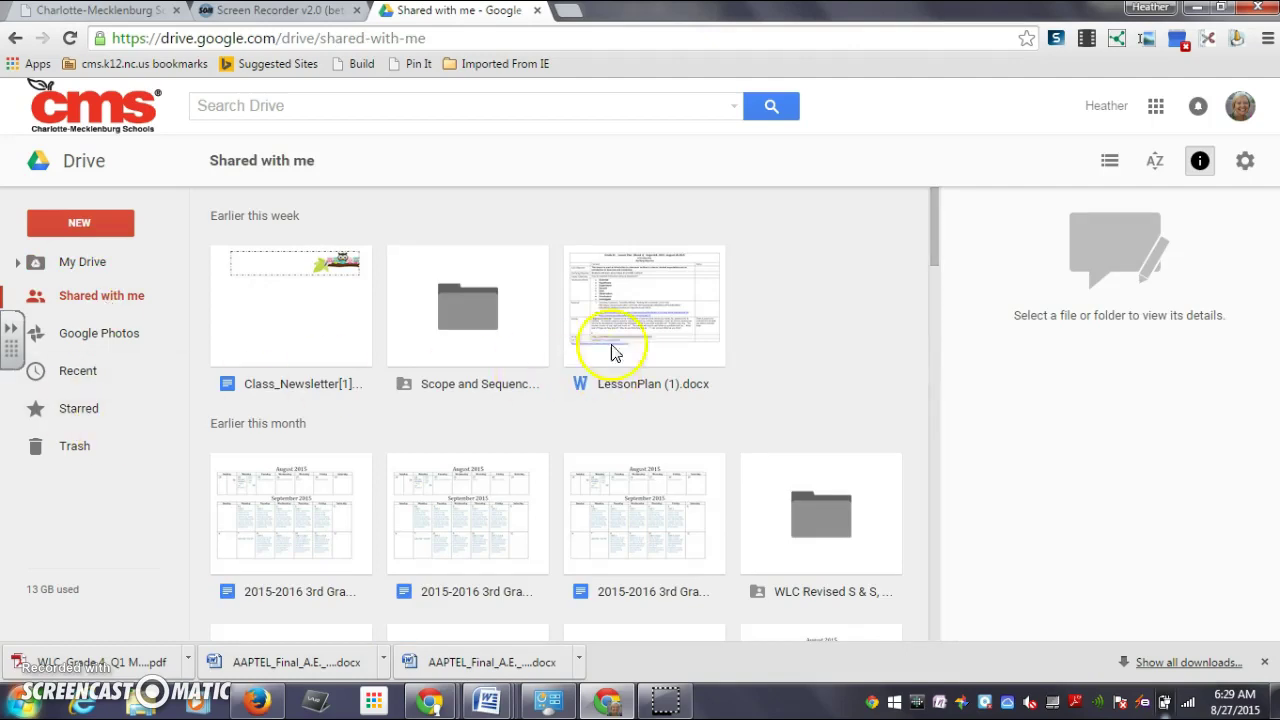
left_click(637, 320)
double_click(637, 320)
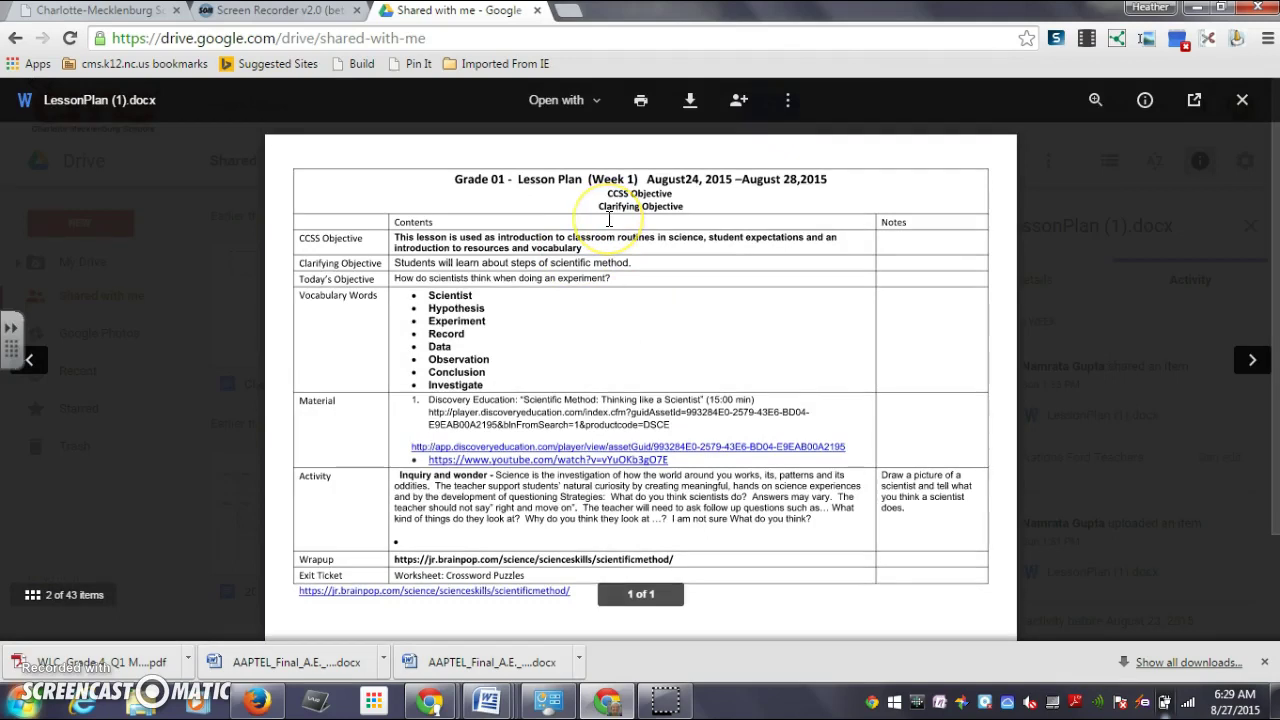
Review the apps that can open LessonPlan (1).docx and its additional file actions, and close the preview
left_click(585, 102)
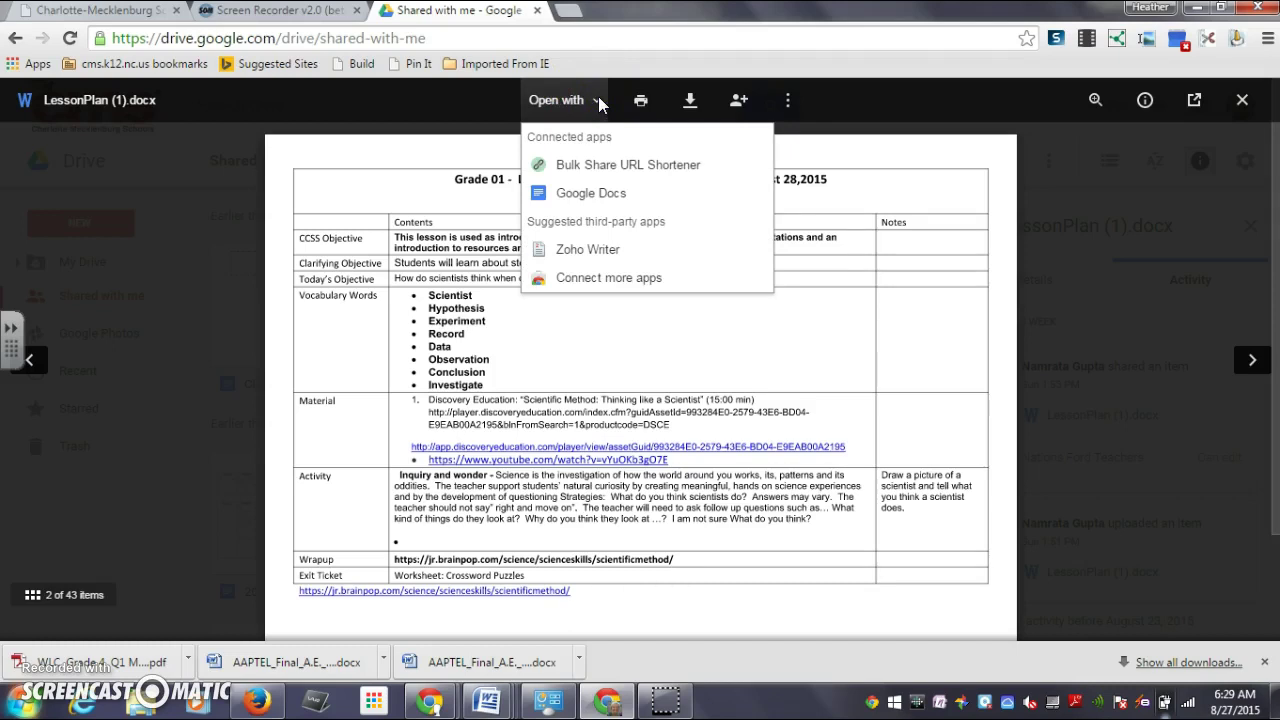
left_click(598, 100)
left_click(787, 104)
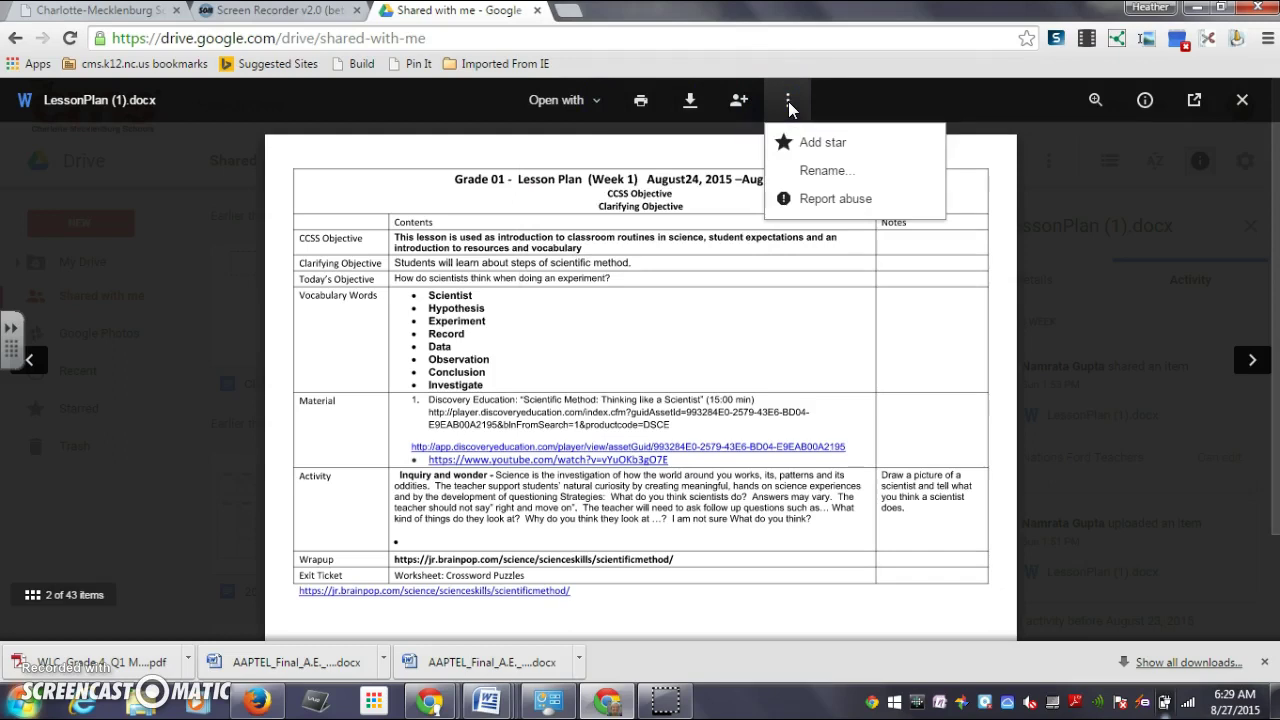
left_click(788, 104)
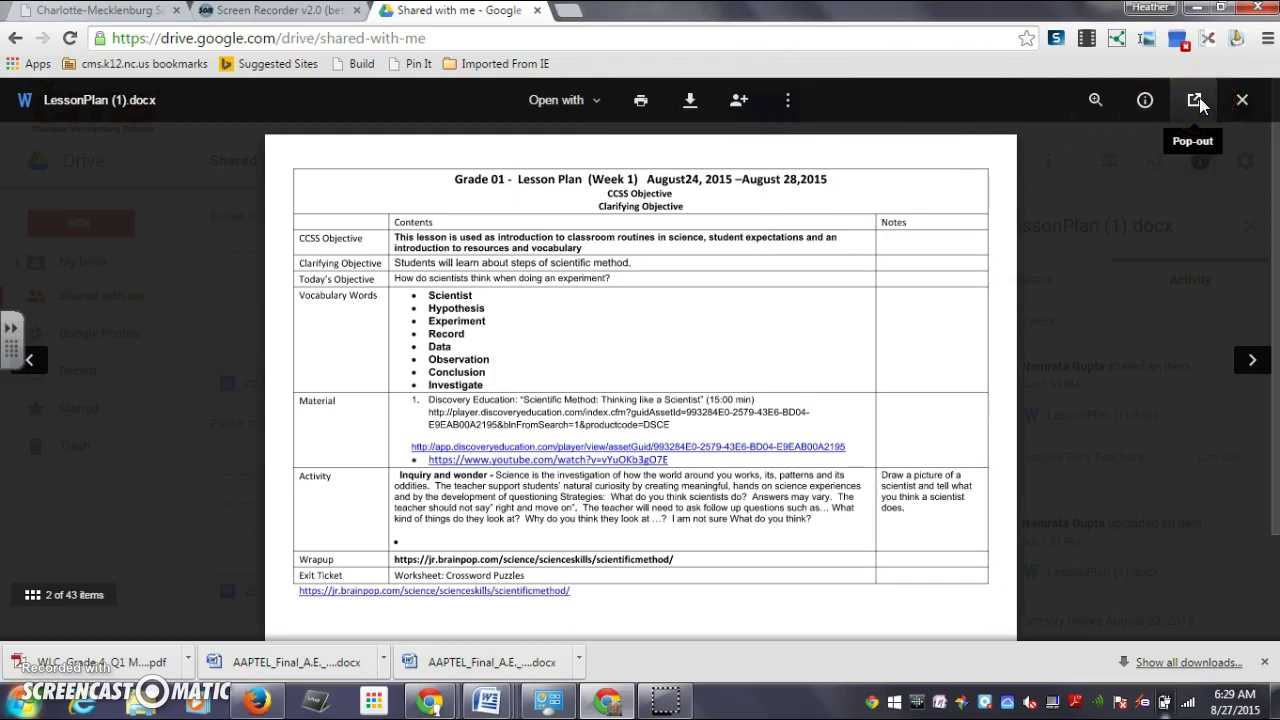
left_click(1242, 100)
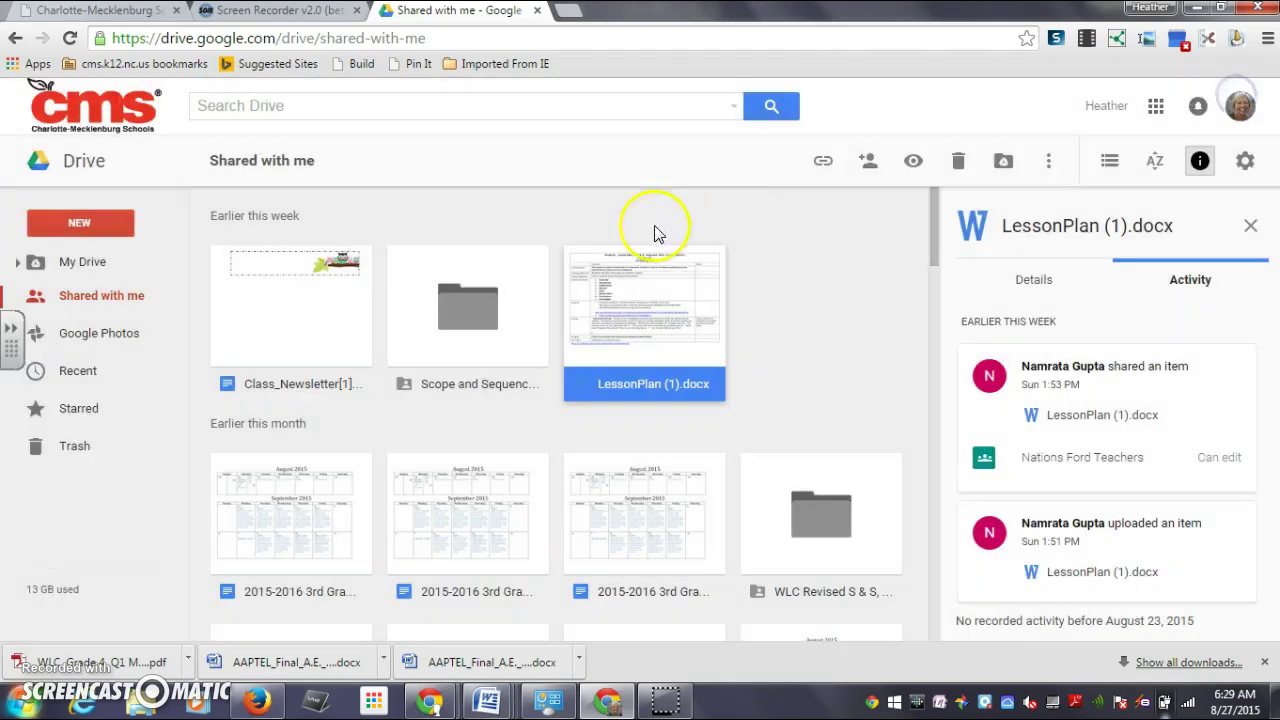
Add the shared LessonPlan (1).docx to My Drive, choosing the top level of My Drive as its location
right_click(630, 331)
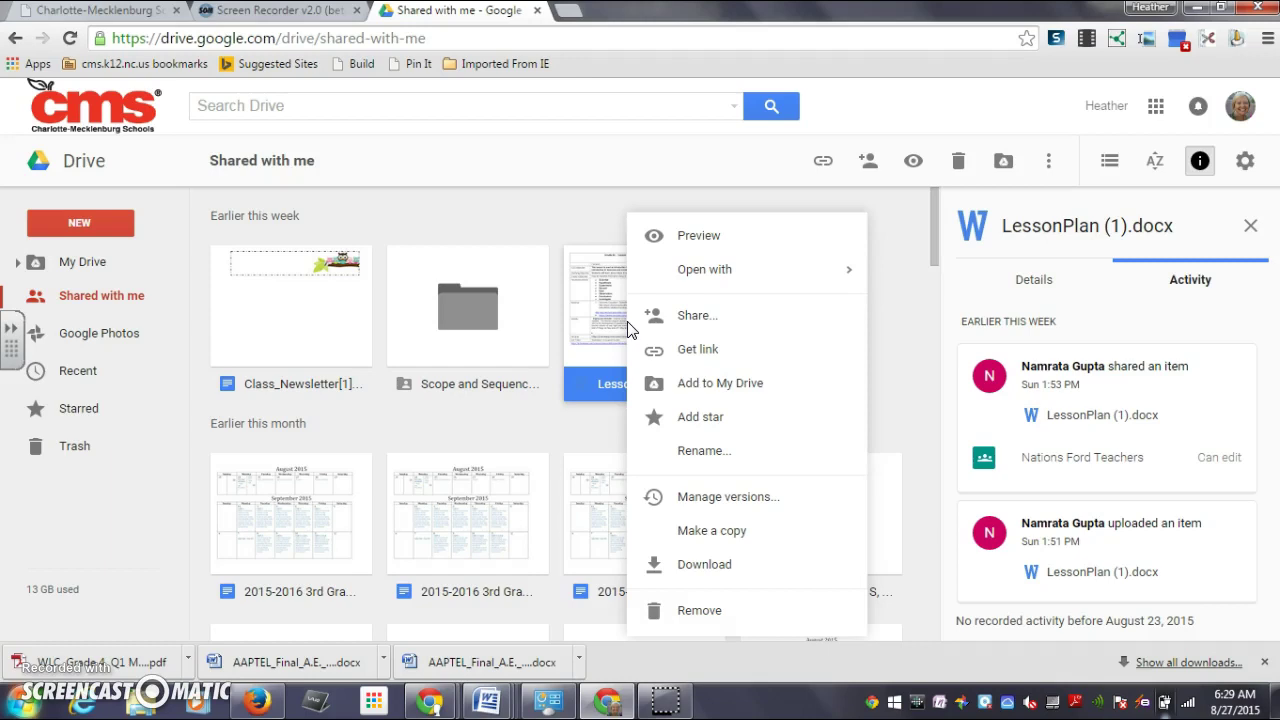
left_click(600, 313)
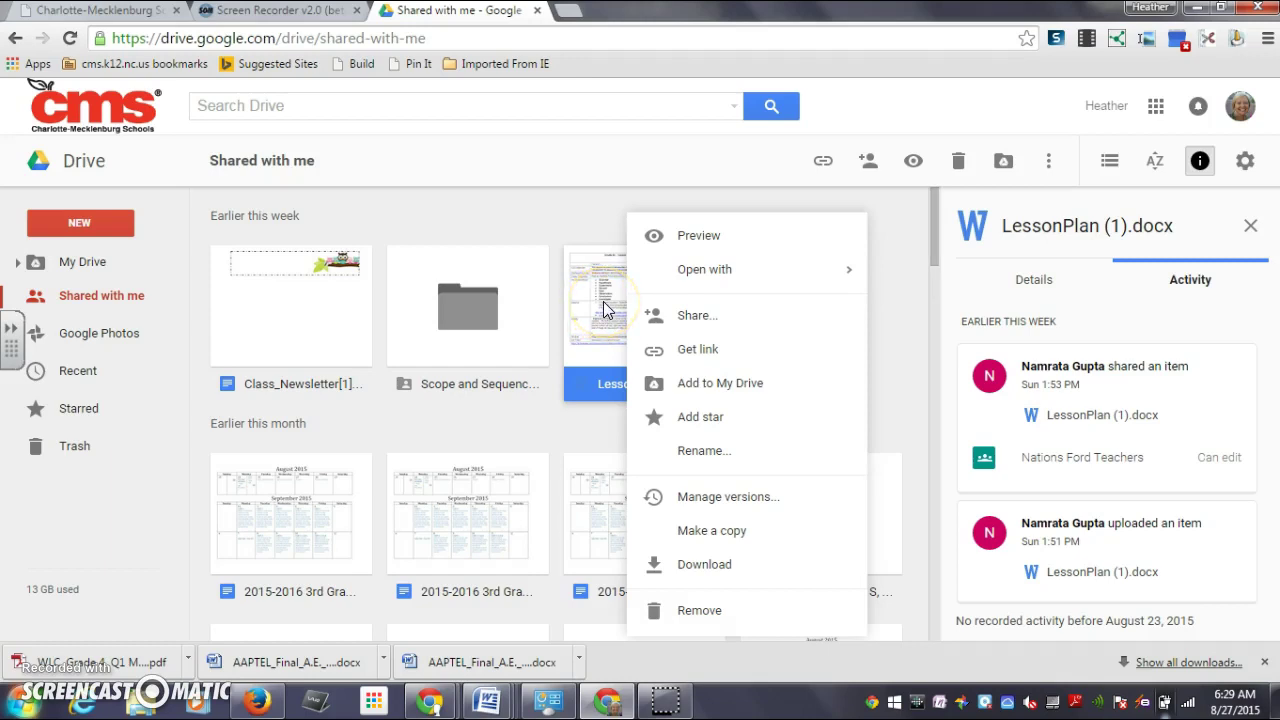
left_click(693, 388)
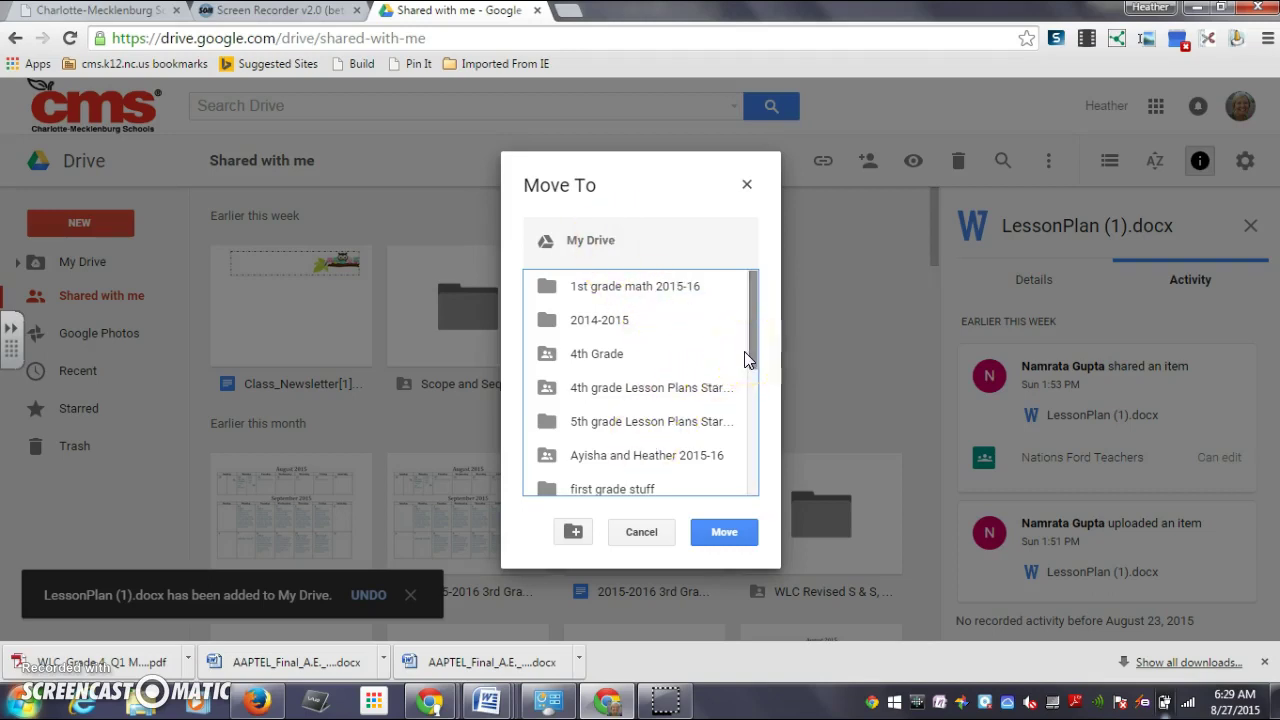
left_click(725, 532)
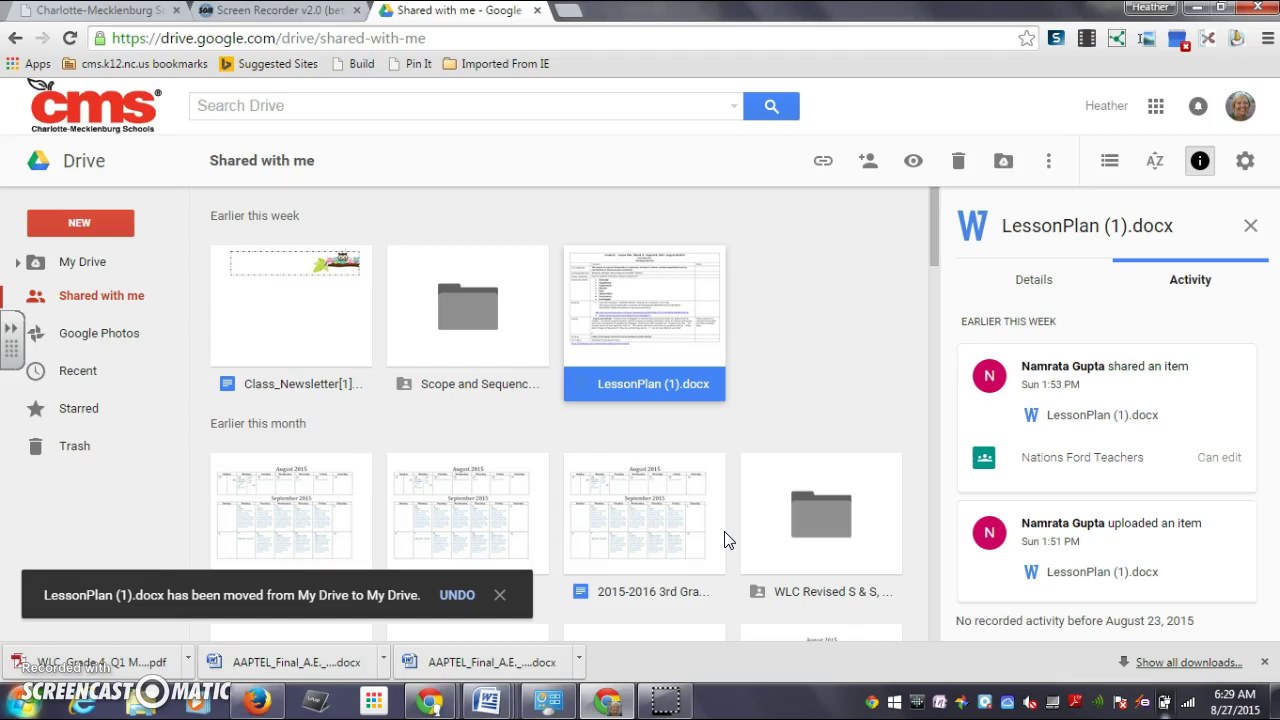
left_click(500, 596)
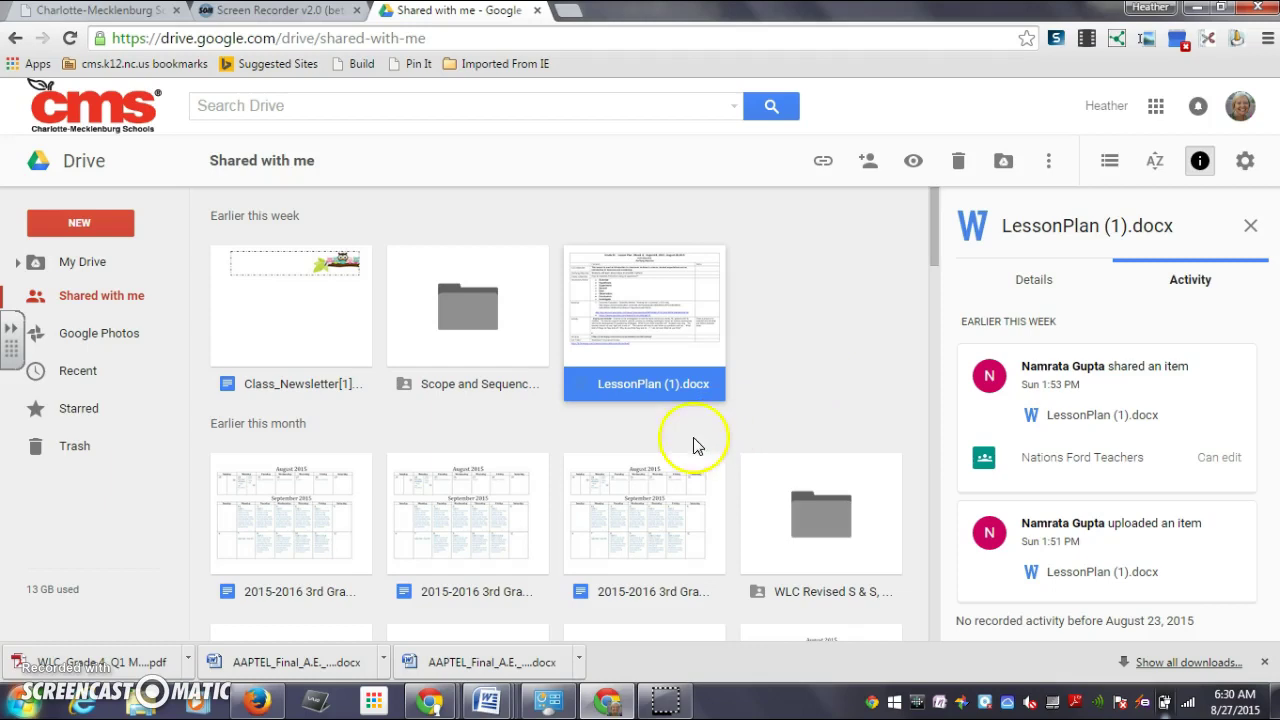
Add the first shared 2015-2016 3rd Grade Math Scope and Sequence Calendar.doc to My Drive, and close the destination dialog without choosing a folder
left_click(300, 530)
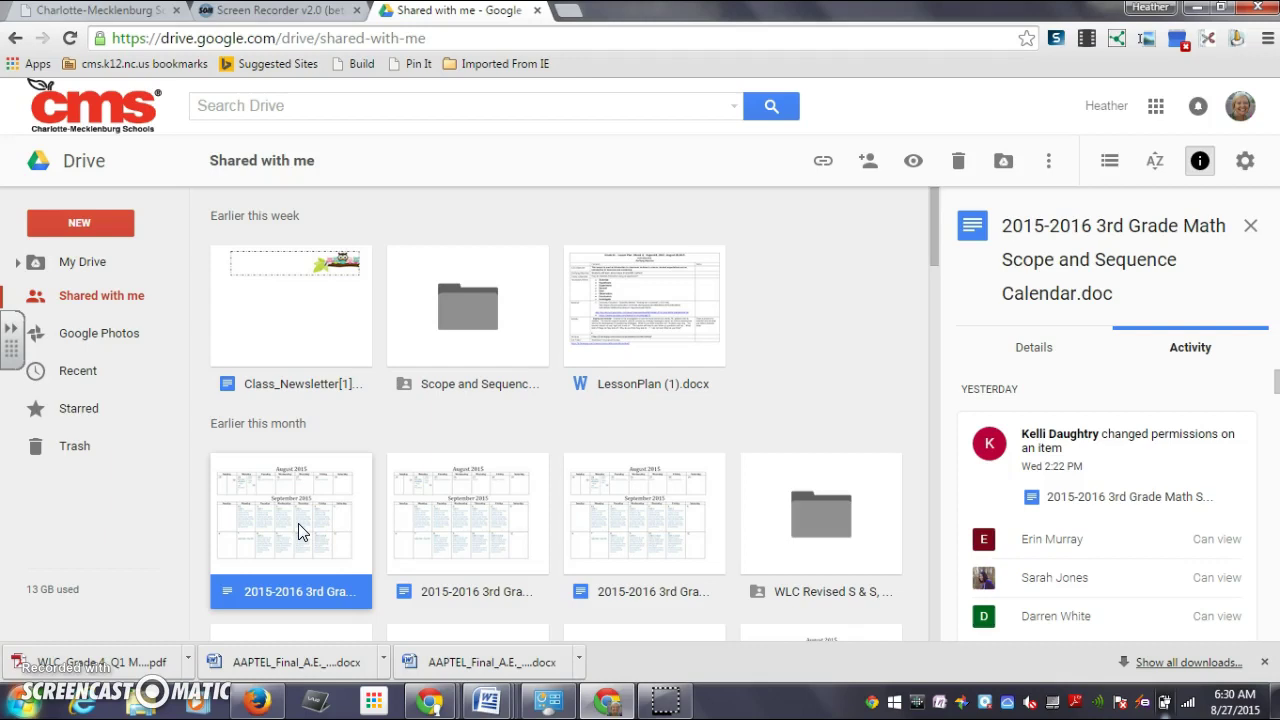
right_click(300, 530)
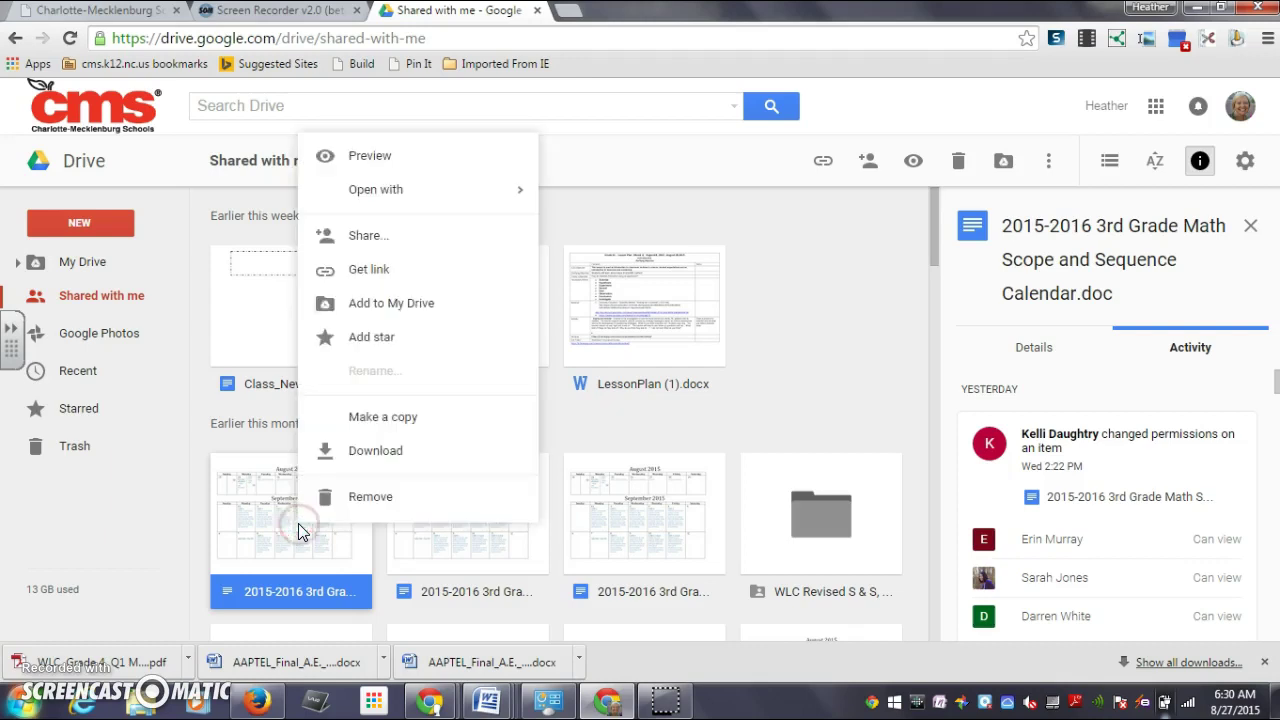
left_click(412, 305)
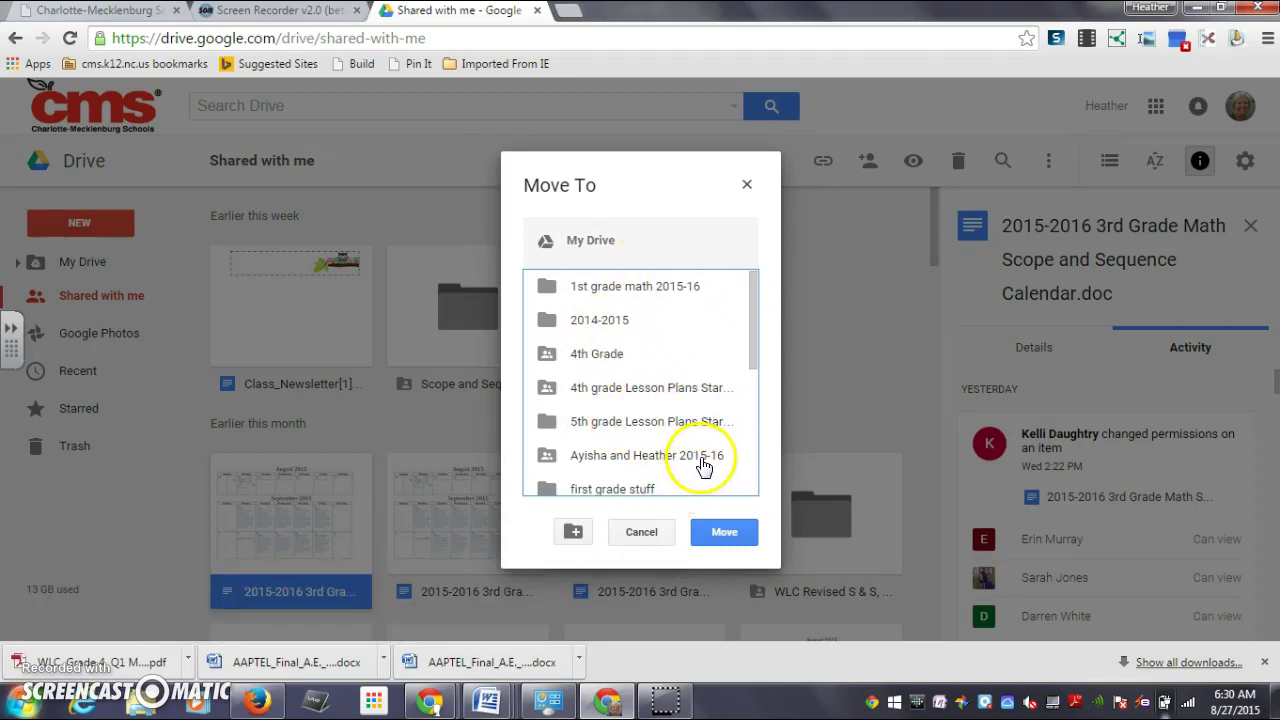
left_click(746, 186)
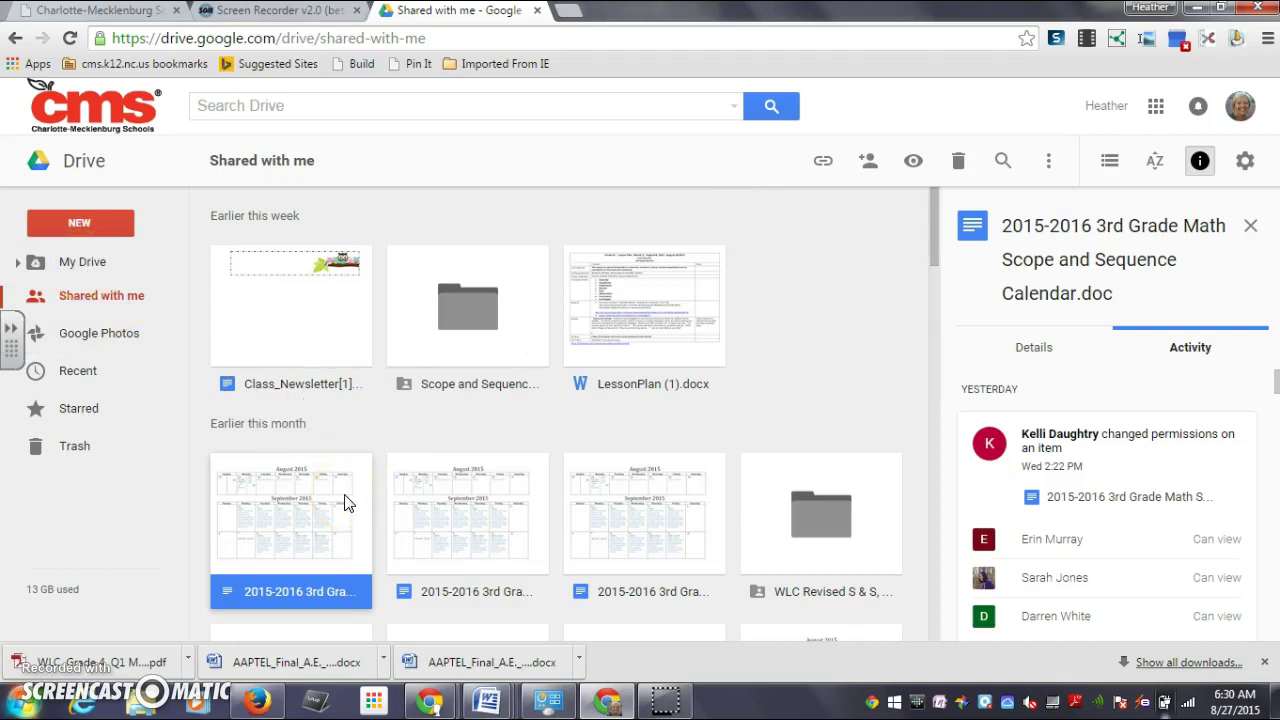
left_click(20, 655)
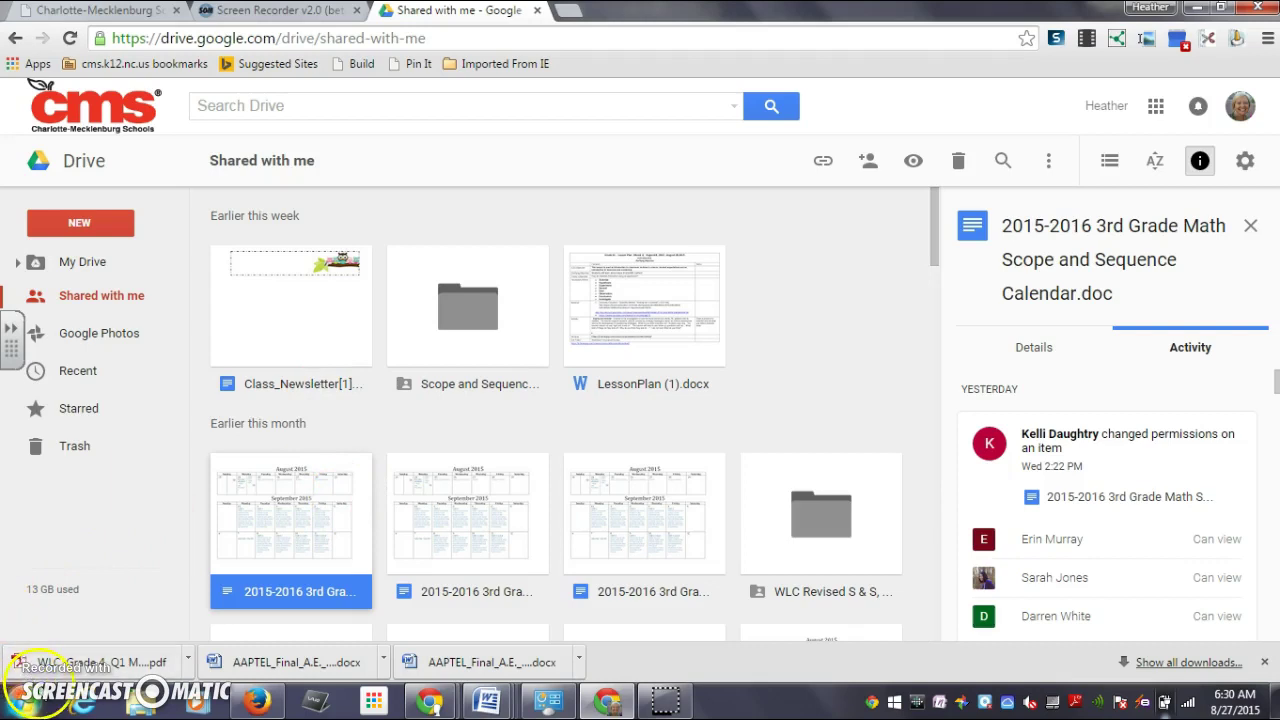